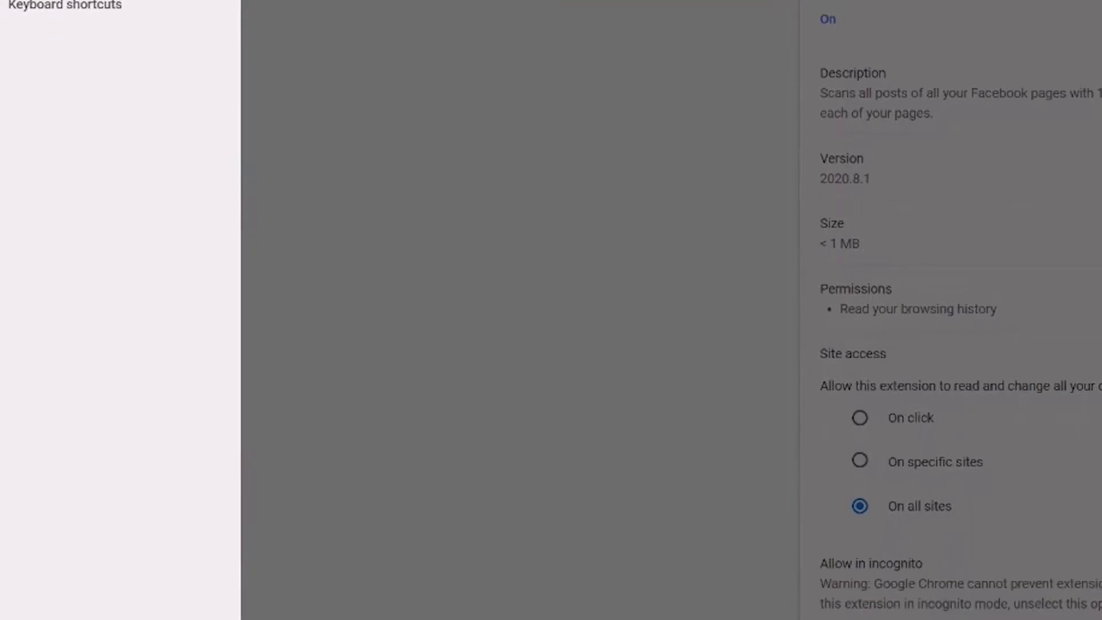
# Go to the Chrome Web Store from the Chrome extensions manager.
pyautogui.click(120, 591)
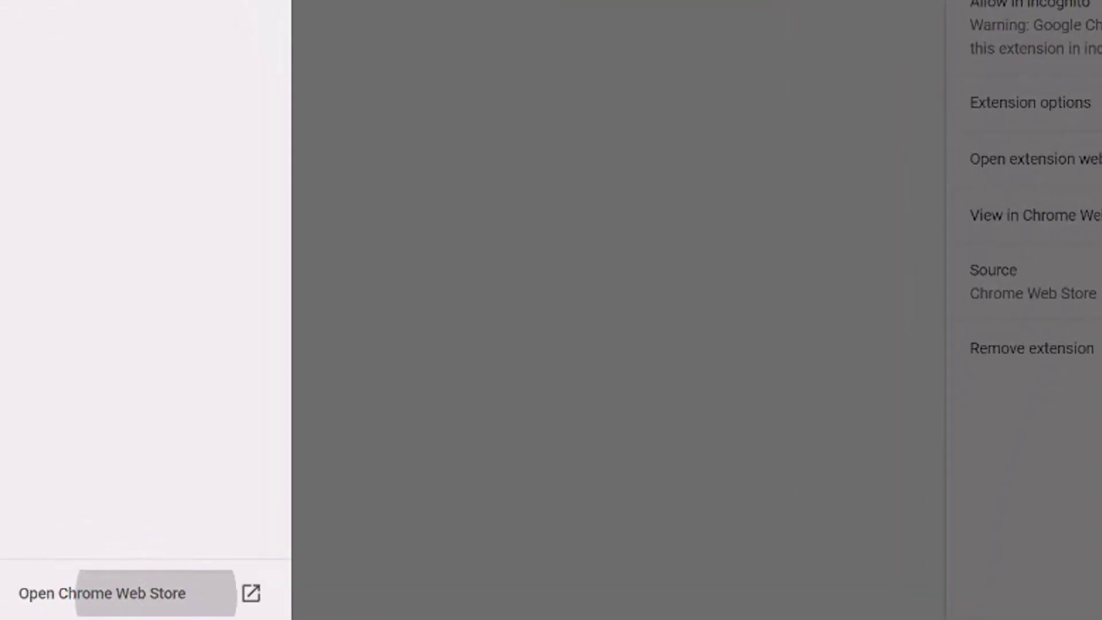
# Search the Chrome Web Store for 'facebook pixel helper'.
pyautogui.write('facebook pixel')
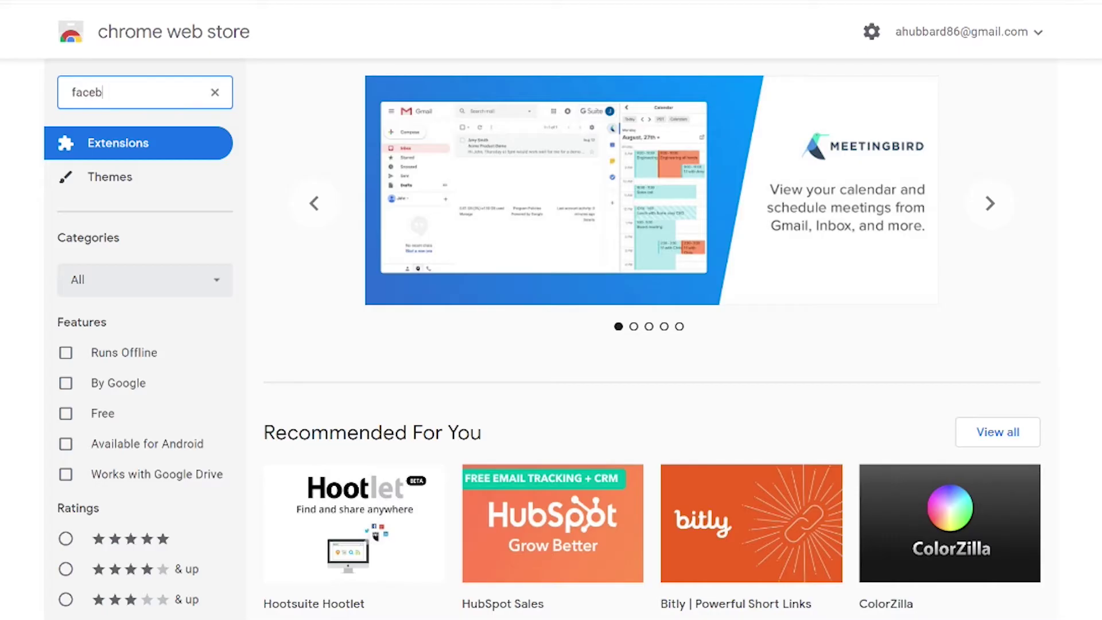
pyautogui.write(' helper')
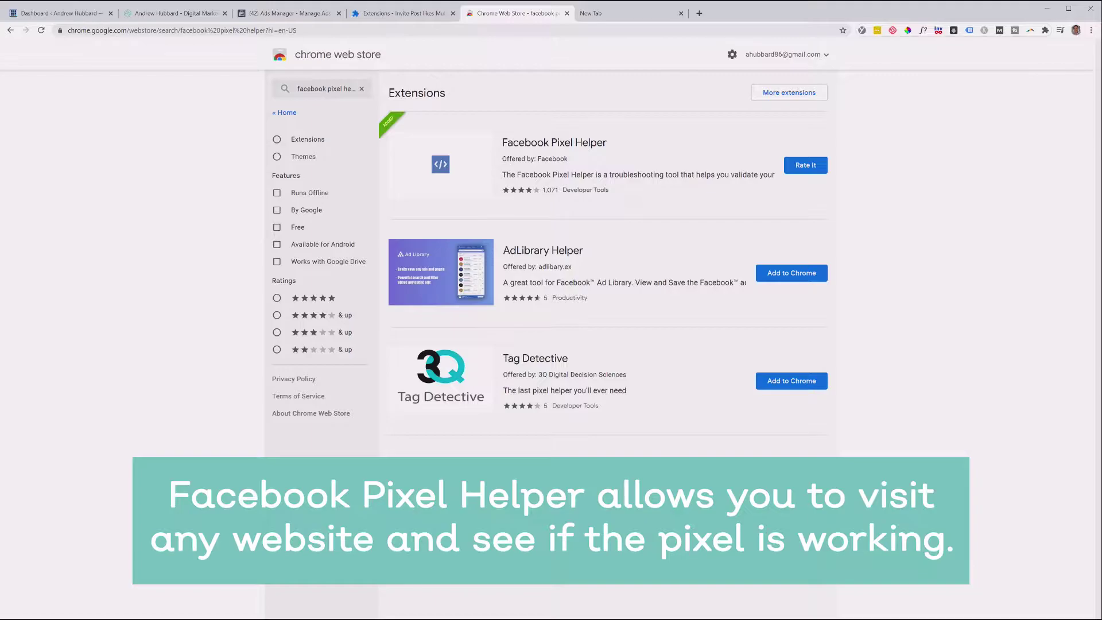
# Pin Facebook Pixel Helper beside the star and run it on the website's homepage.
pyautogui.click(628, 13)
pyautogui.hotkey('ctrl', '2')
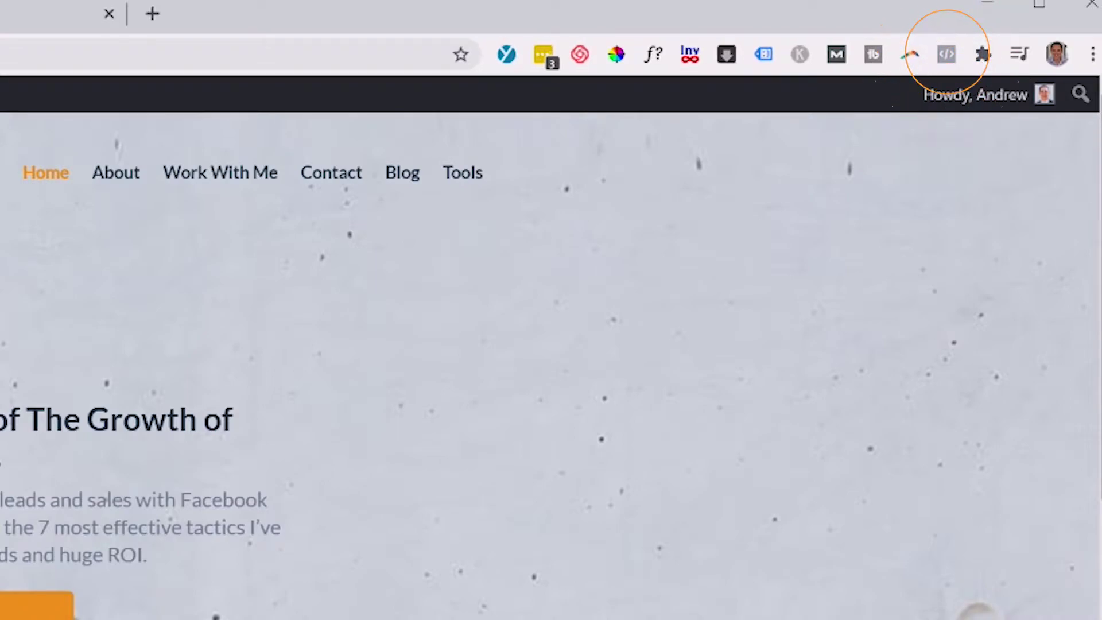
pyautogui.moveTo(946, 54); pyautogui.dragTo(506, 54)
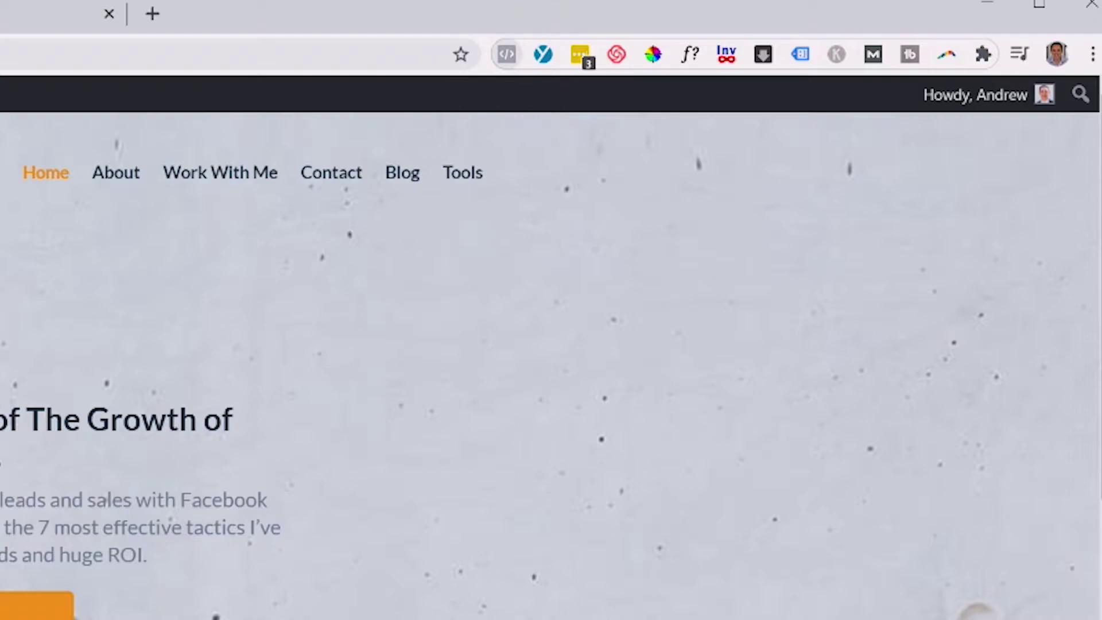
pyautogui.click(506, 54)
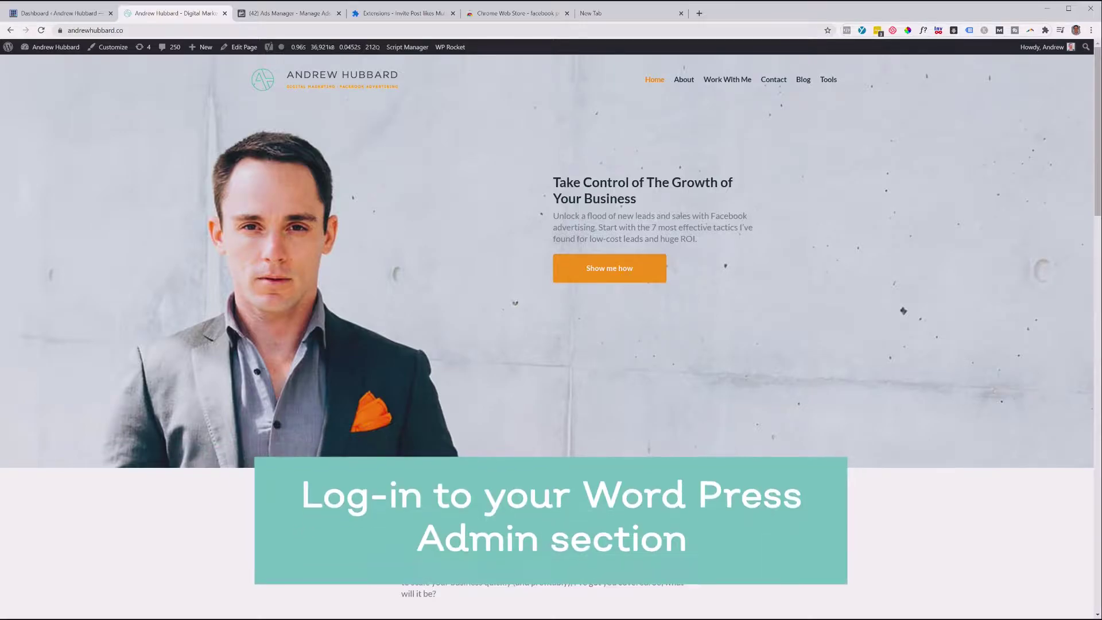
# Install the Pixel Caffeine plugin found by searching 'pixel caffeine' in Plugins > Add New.
pyautogui.hotkey('ctrl', 'shift', 'Tab')
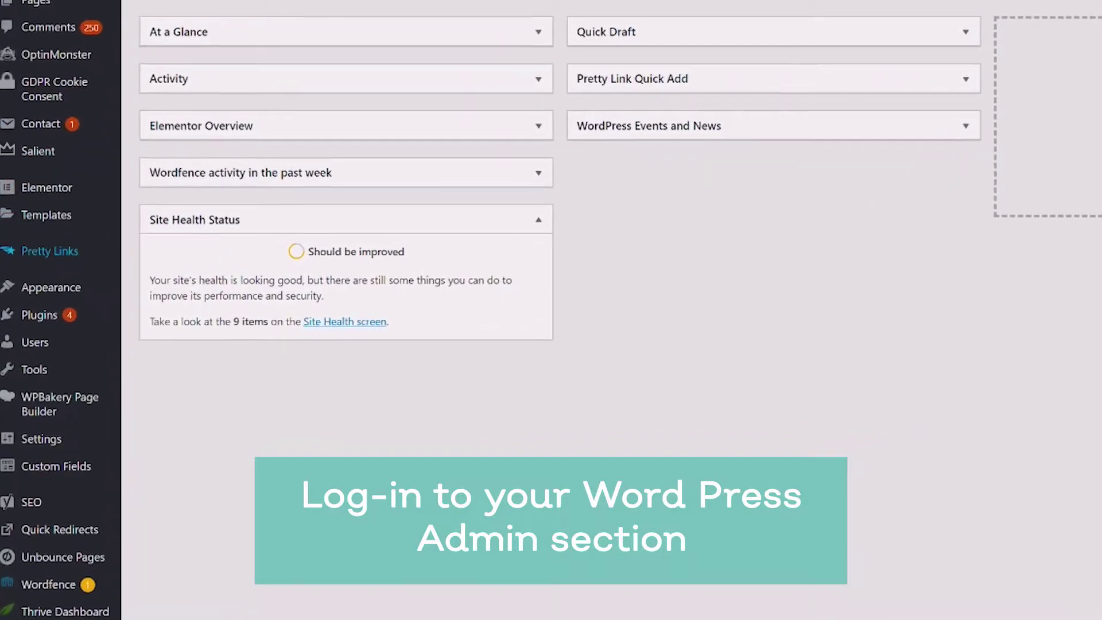
pyautogui.moveTo(28, 375)
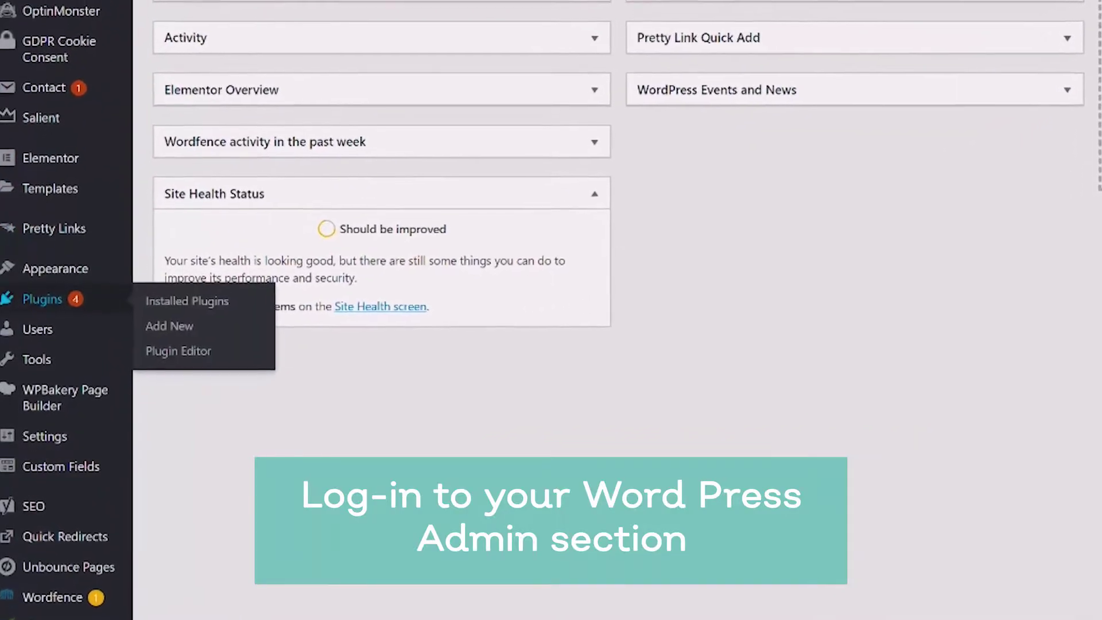
pyautogui.click(64, 296)
pyautogui.click(172, 324)
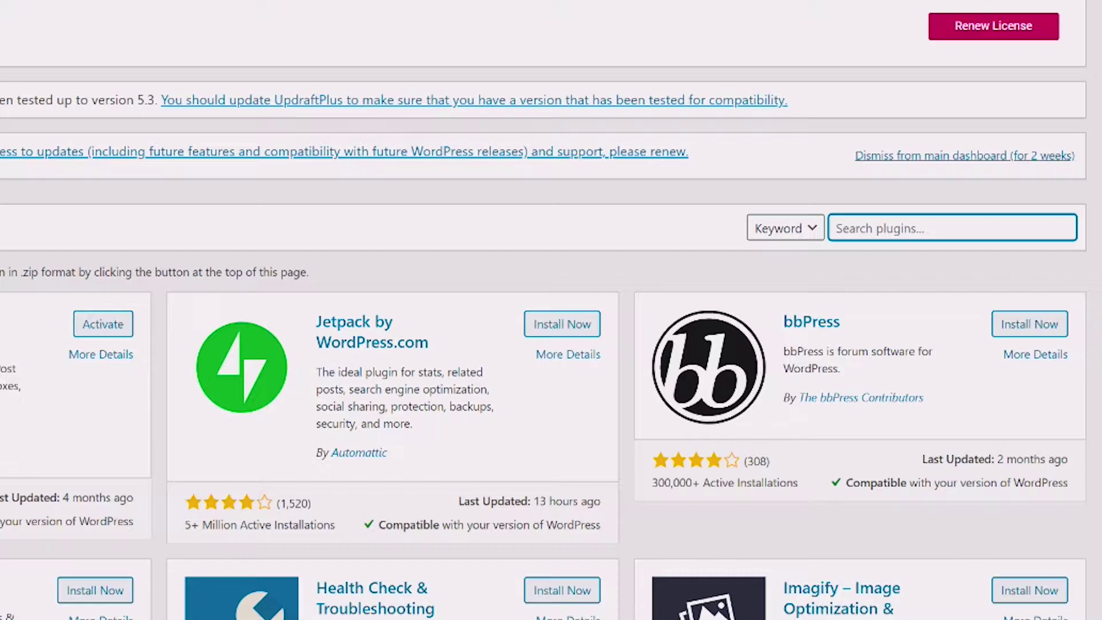
pyautogui.write('pixel caffein')
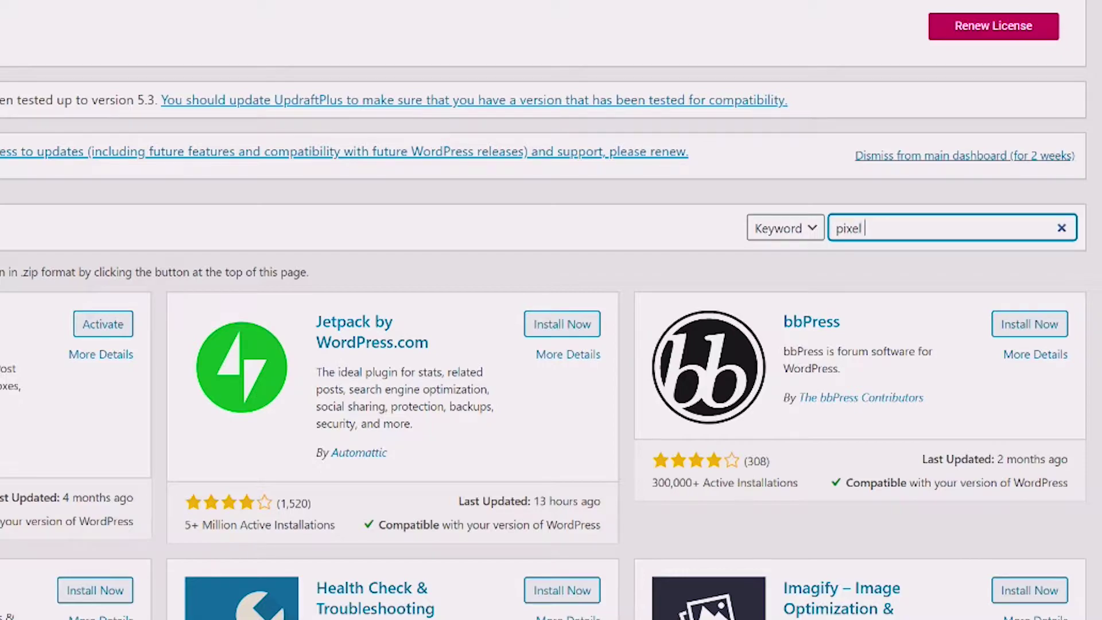
pyautogui.write('e')
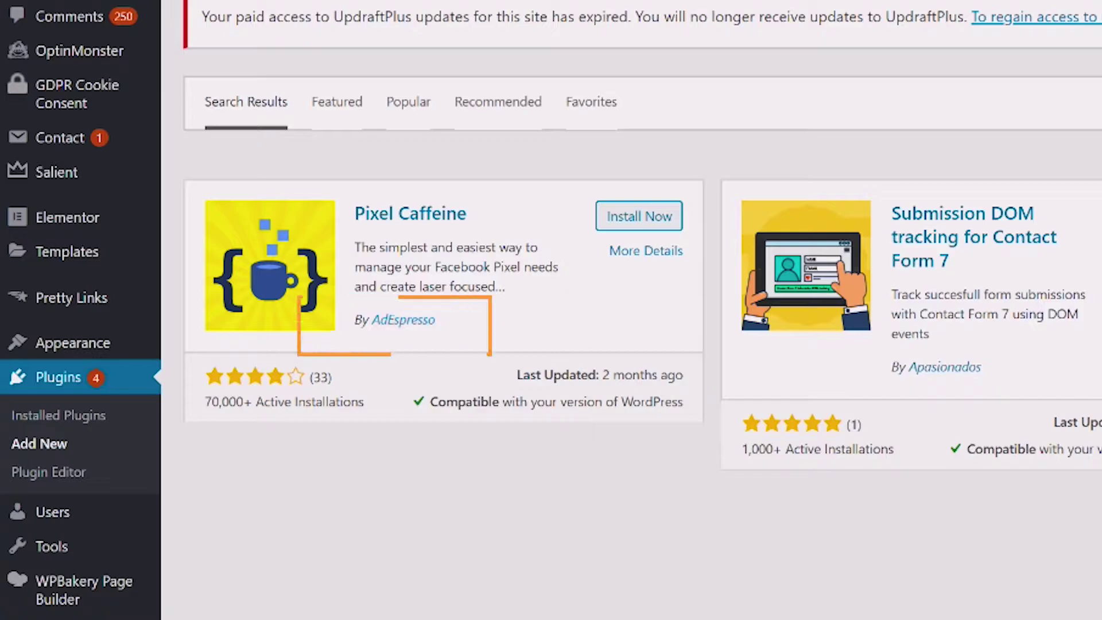
pyautogui.click(630, 216)
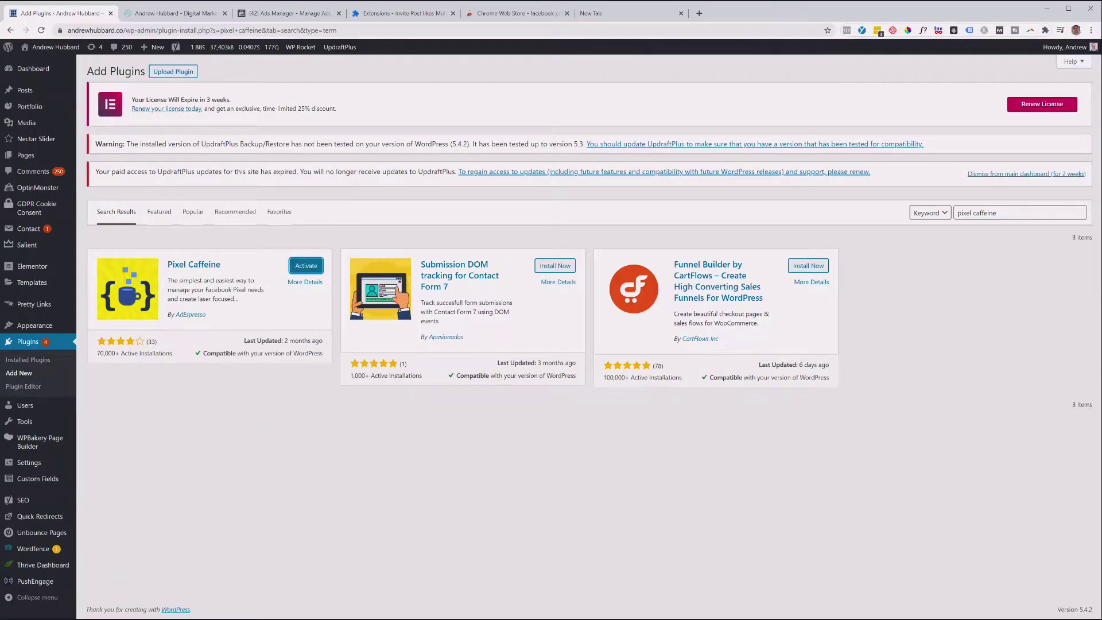
# Activate Pixel Caffeine and open its dashboard from the Installed Plugins list.
pyautogui.click(305, 265)
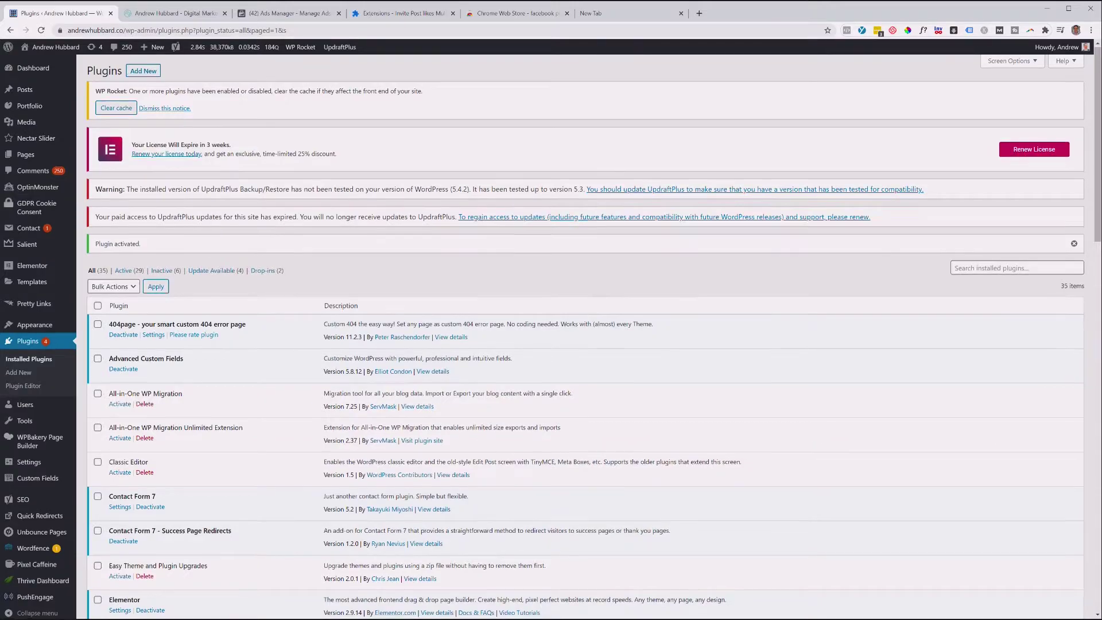
pyautogui.scroll(-10, 574, 333)
pyautogui.scroll(-5, 573, 332)
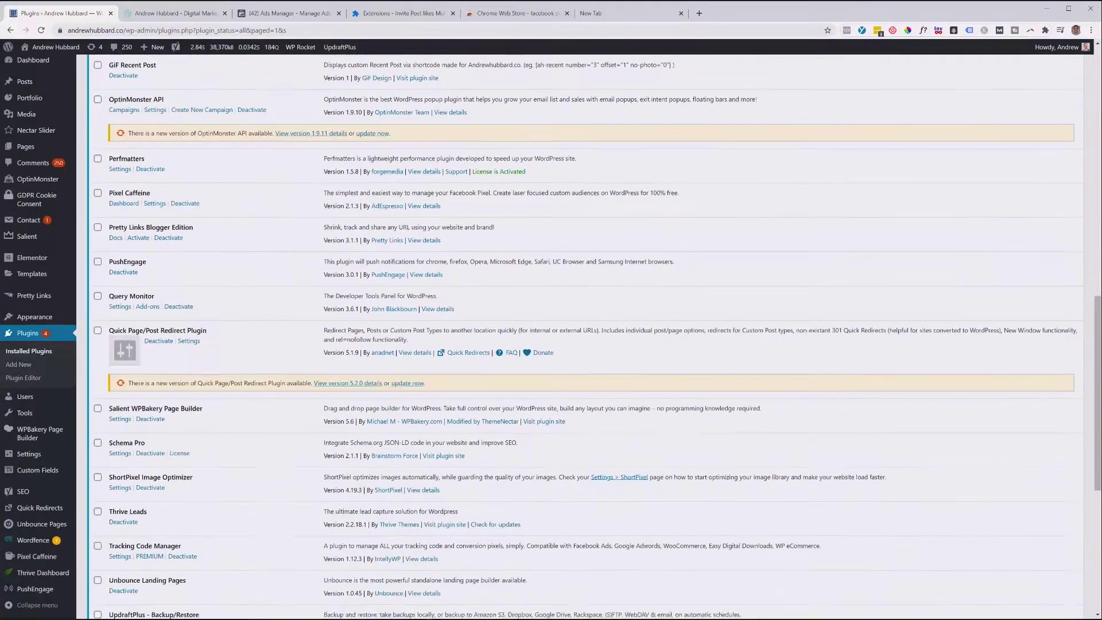
pyautogui.scroll(-1, 574, 333)
pyautogui.scroll(4, 574, 333)
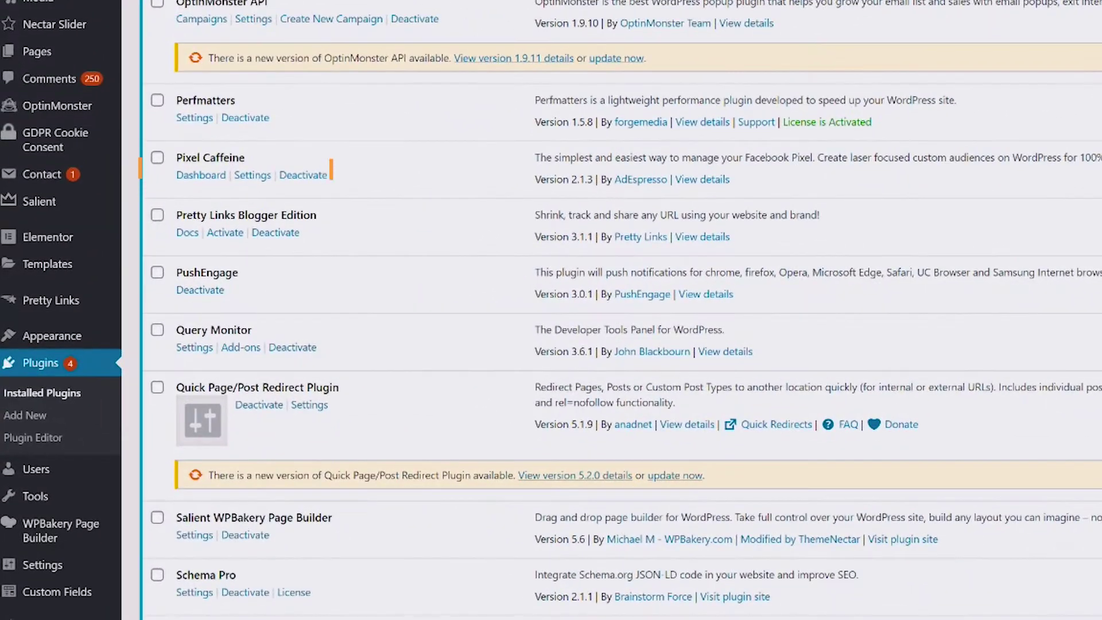
pyautogui.click(201, 174)
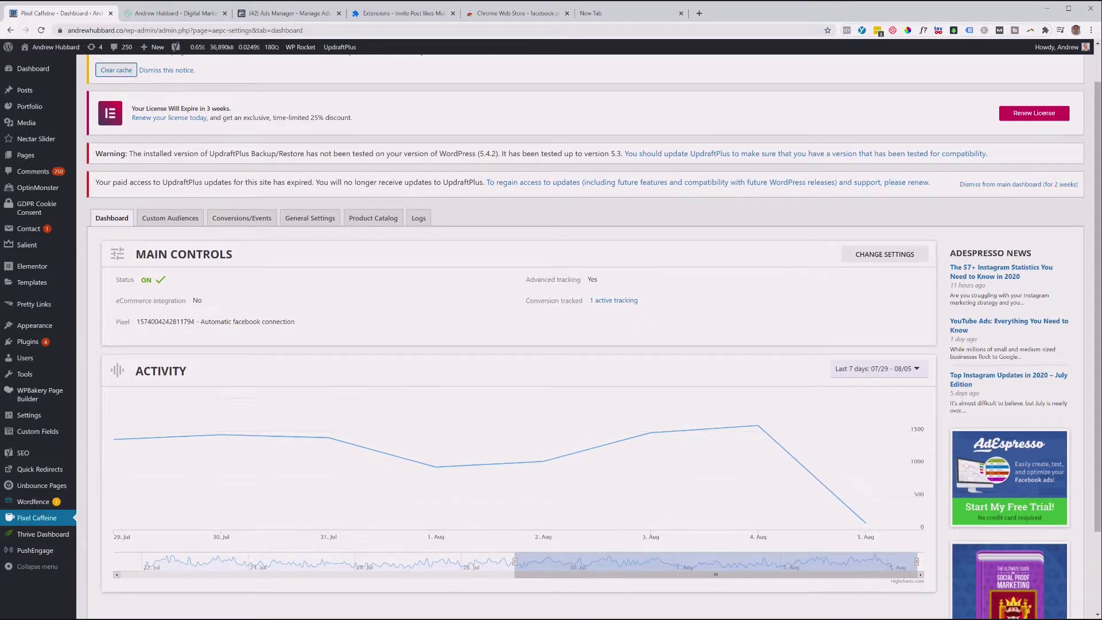
# Reload the Pixel Caffeine page and disconnect the current Facebook account.
pyautogui.press('F5')
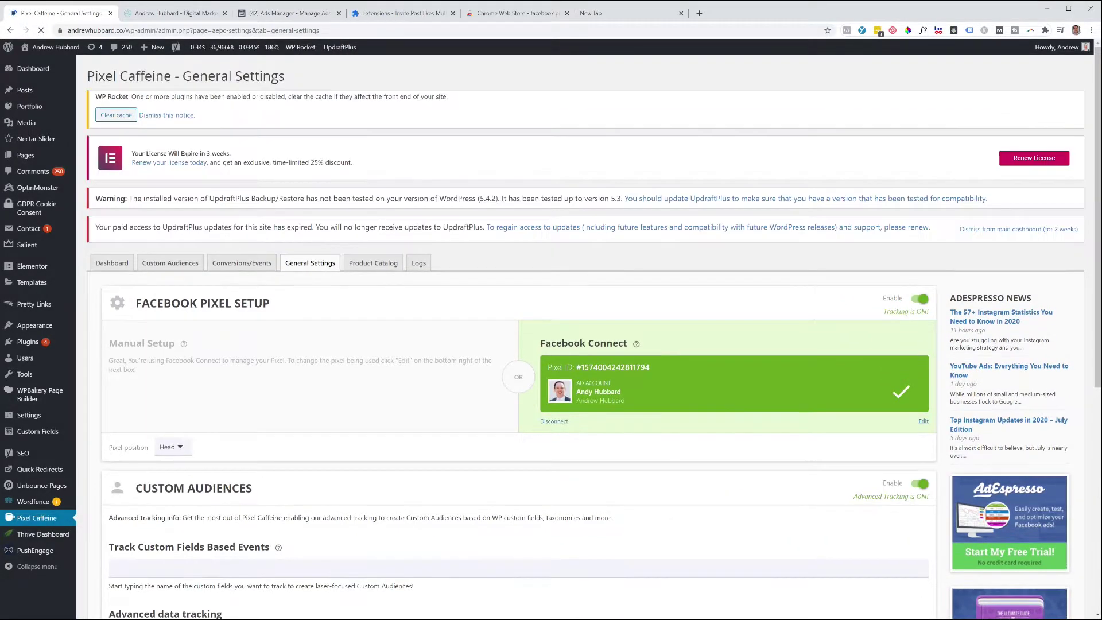
pyautogui.click(555, 421)
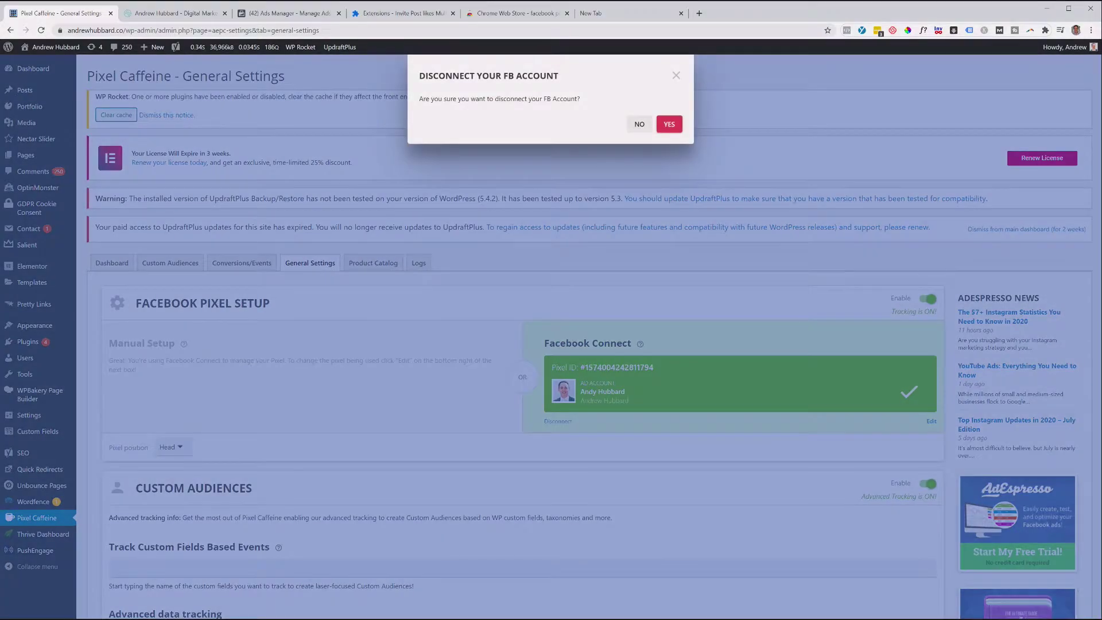
# Confirm the disconnect, reconnect Facebook, and apply the filtered ad account with its only pixel.
pyautogui.click(667, 122)
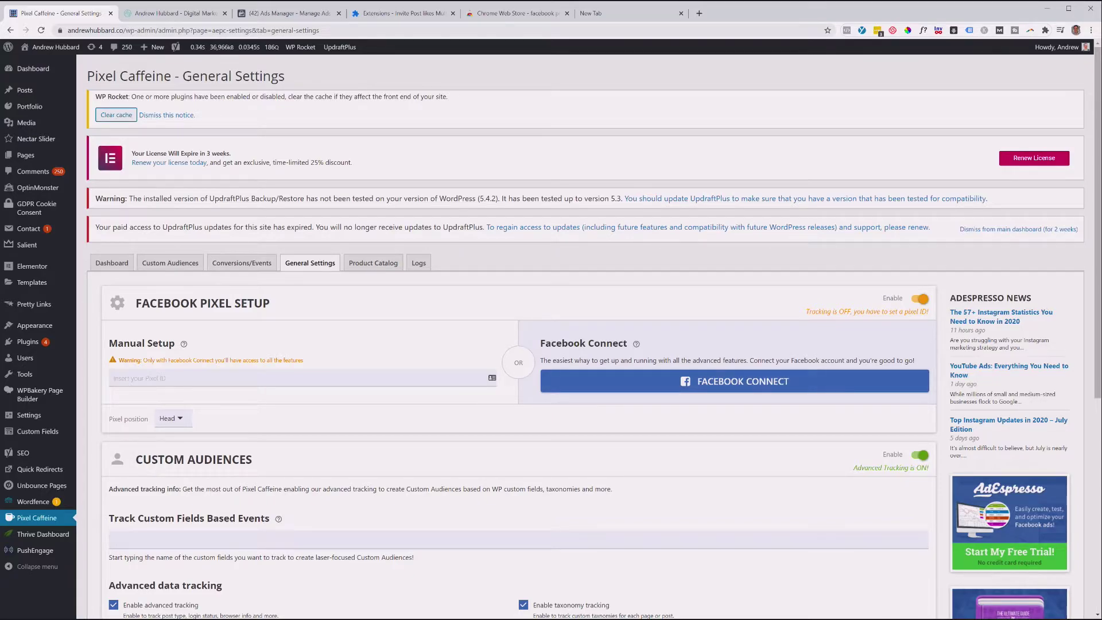
pyautogui.click(736, 381)
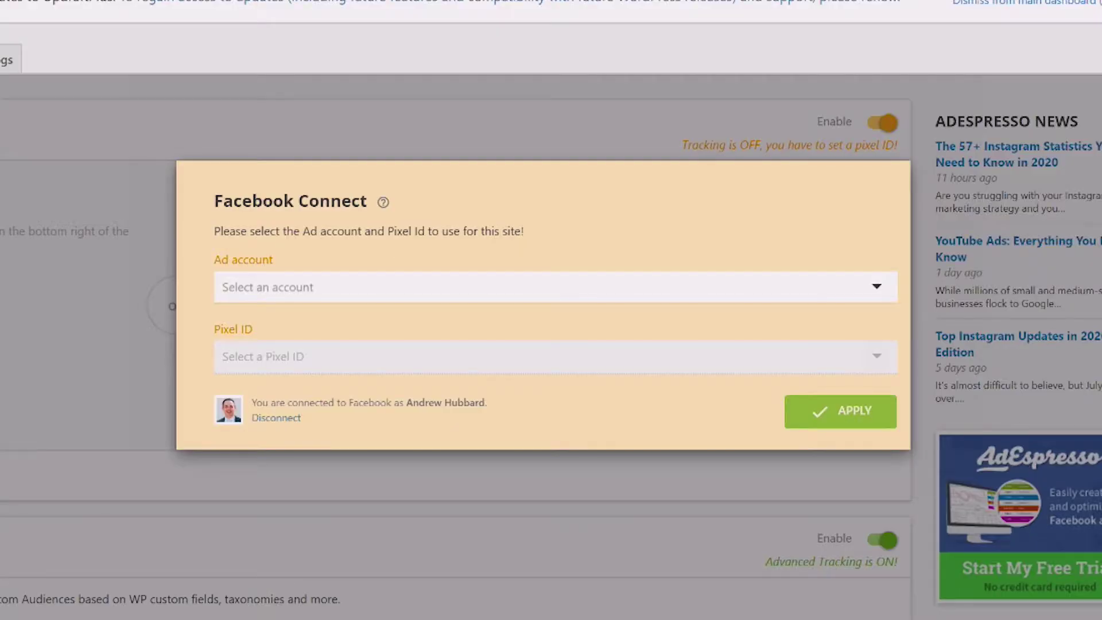
pyautogui.click(688, 392)
pyautogui.write('andy')
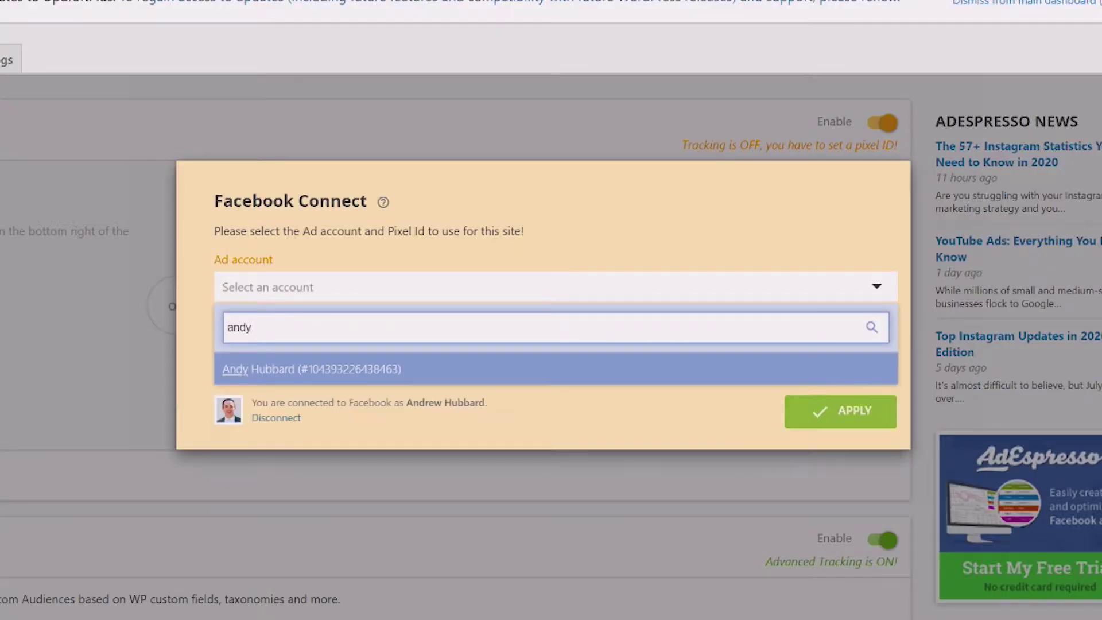
pyautogui.press('Return')
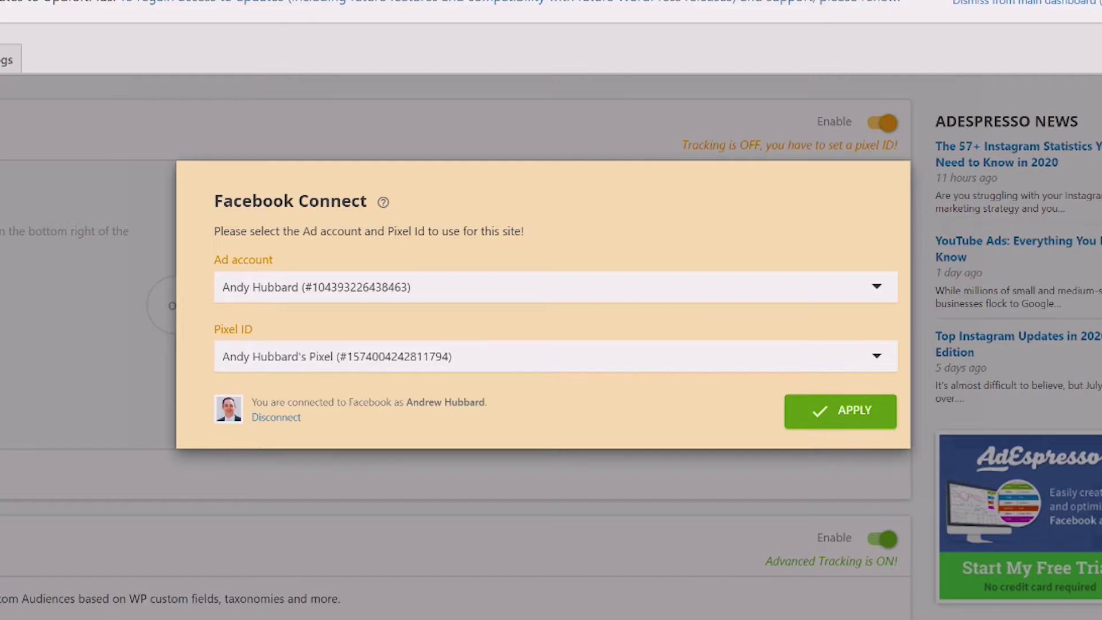
pyautogui.click(688, 355)
pyautogui.click(573, 389)
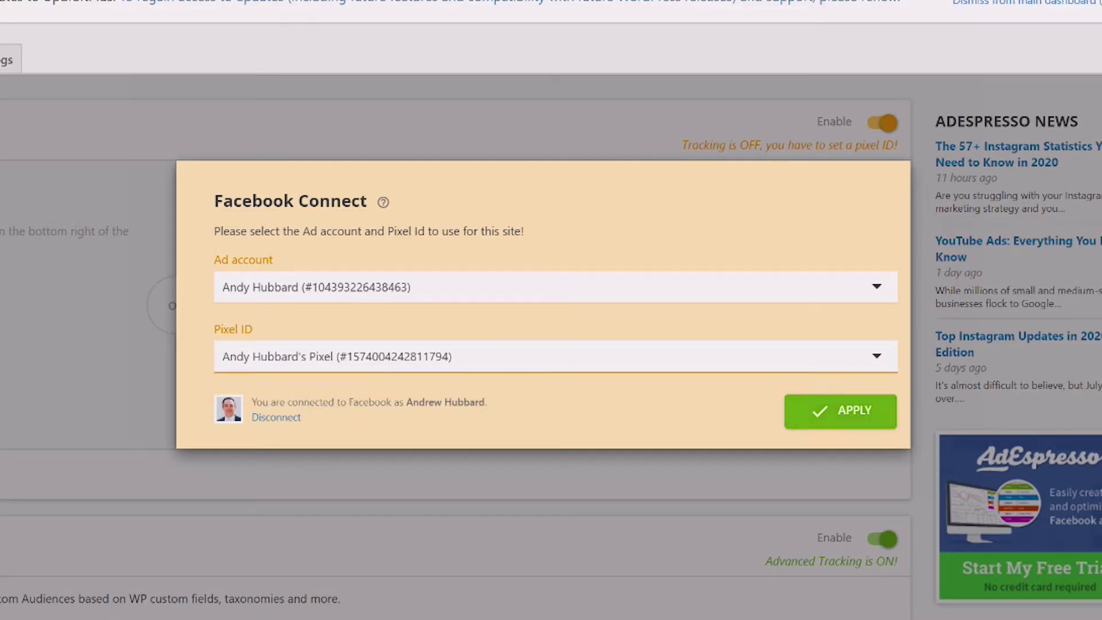
pyautogui.click(847, 409)
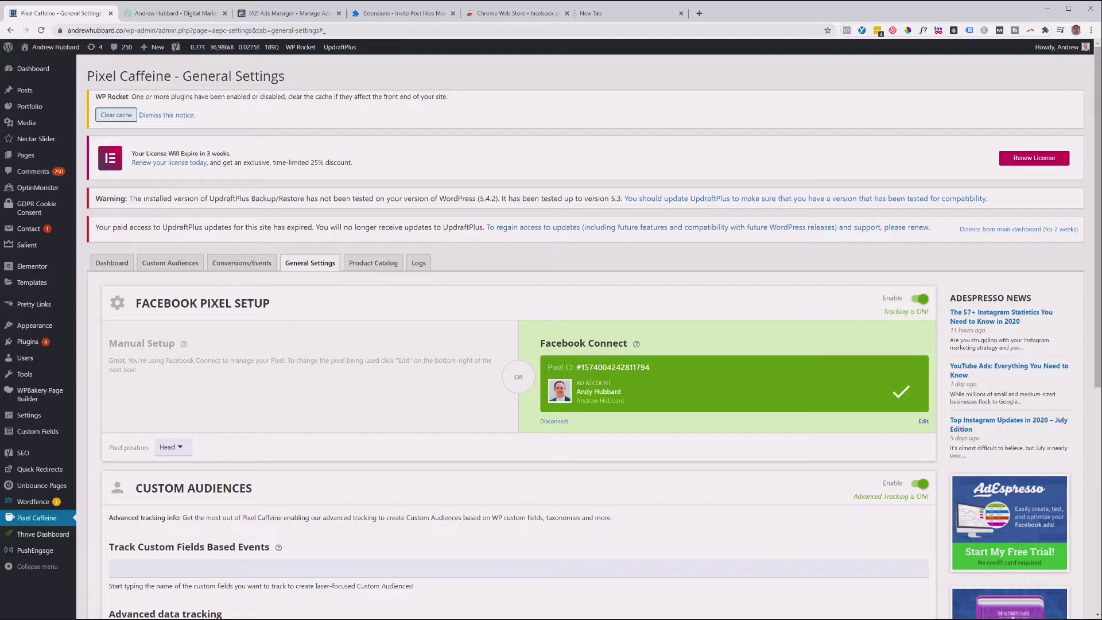
pyautogui.scroll(-3, 580, 333)
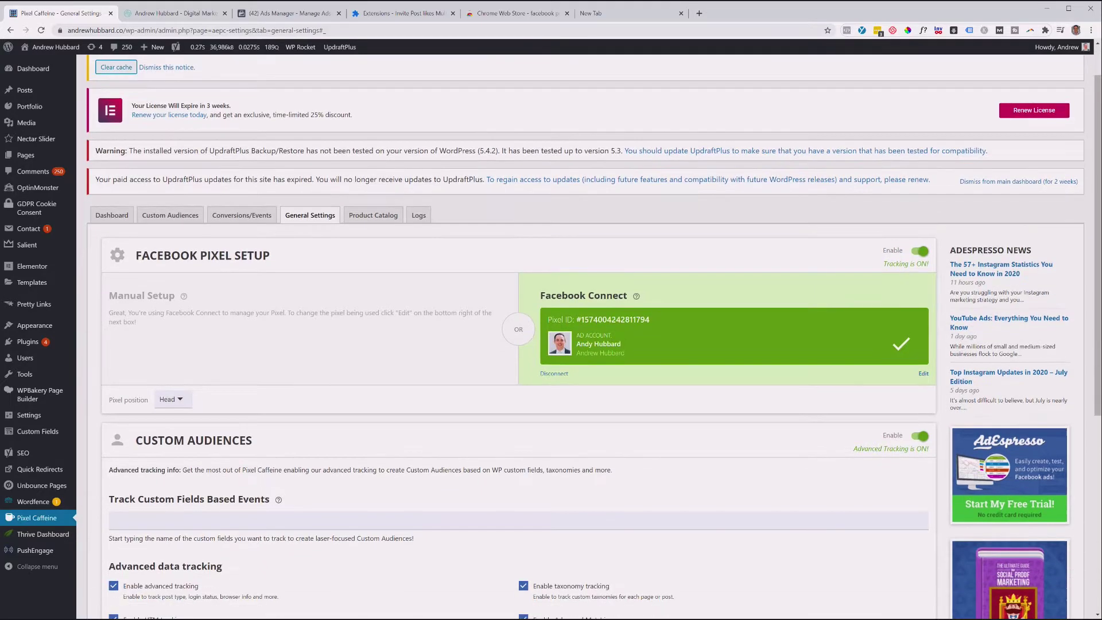
pyautogui.scroll(3, 580, 333)
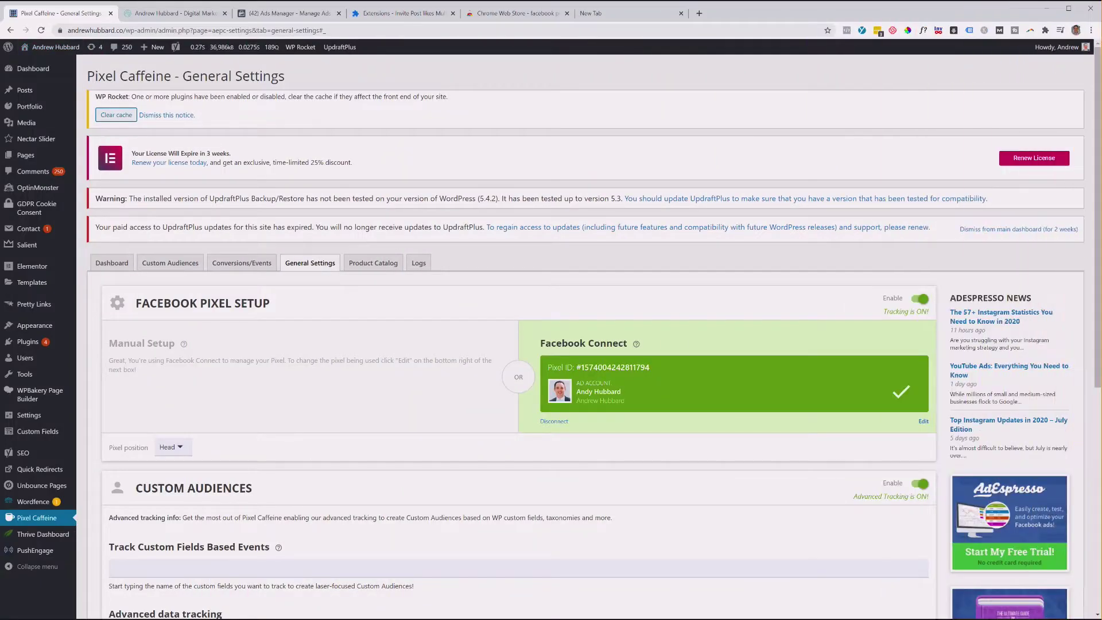
pyautogui.scroll(-1, 580, 345)
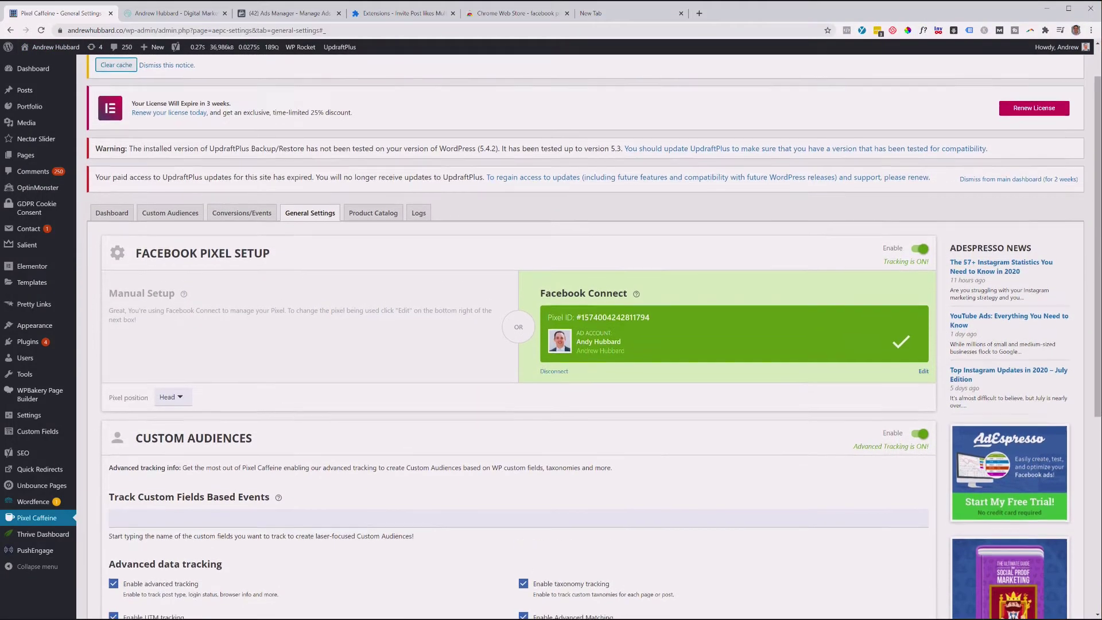
pyautogui.scroll(-2, 580, 345)
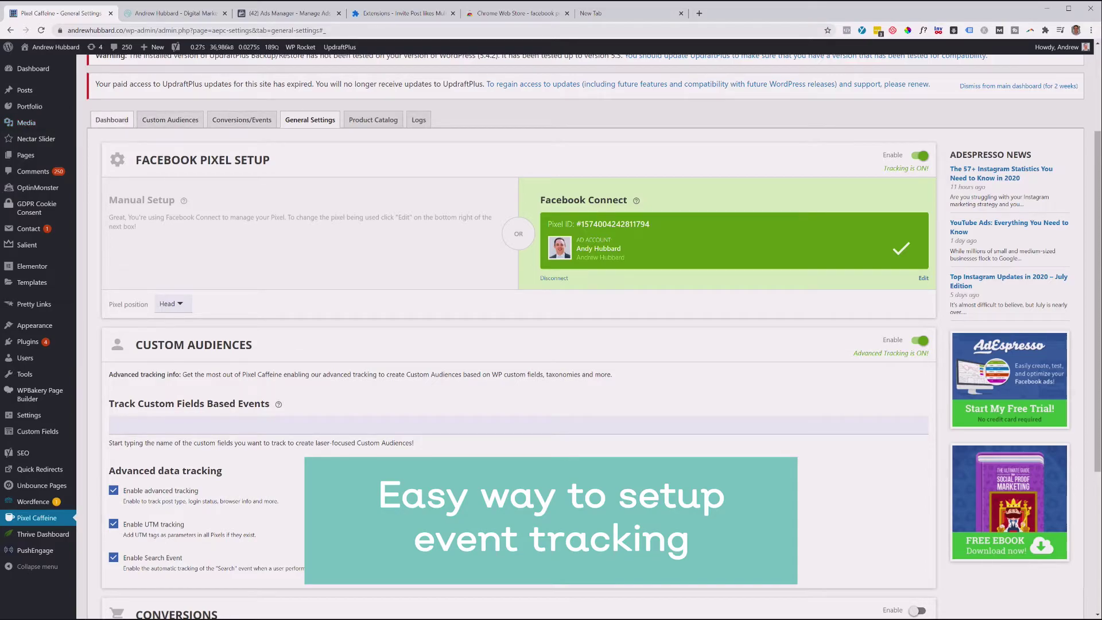
pyautogui.scroll(-3, 517, 344)
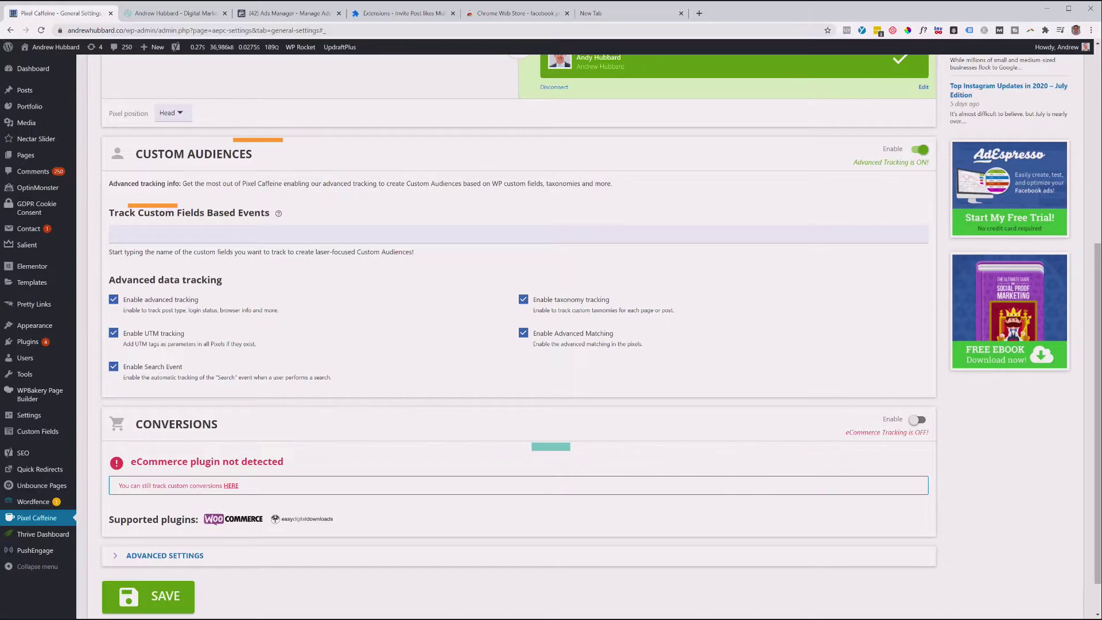
pyautogui.scroll(2, 516, 344)
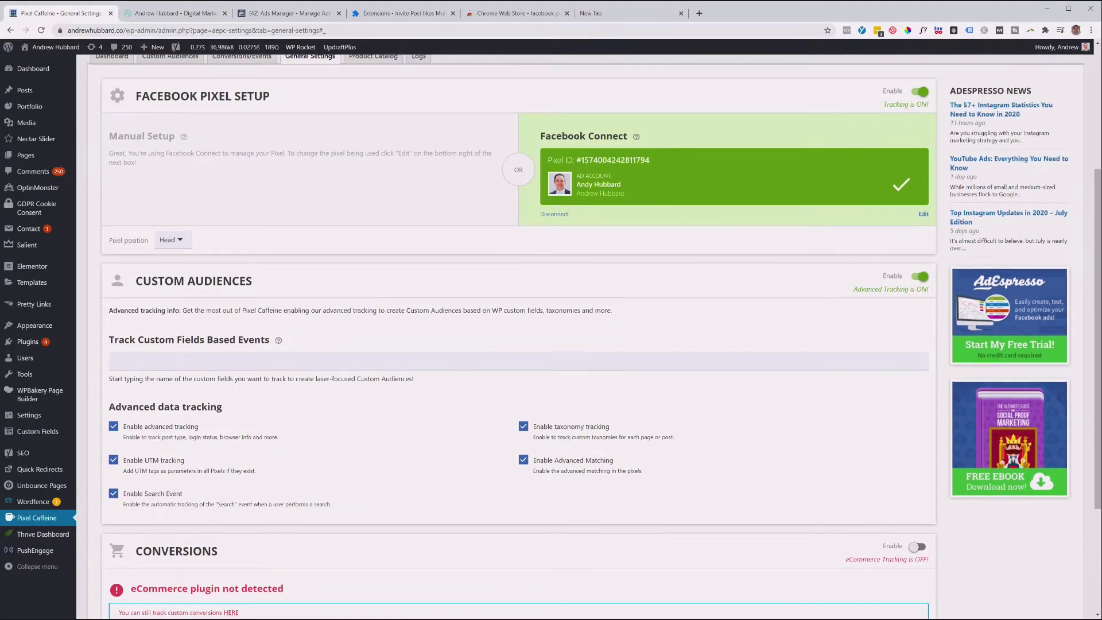
pyautogui.scroll(-3, 516, 345)
pyautogui.scroll(7, 516, 344)
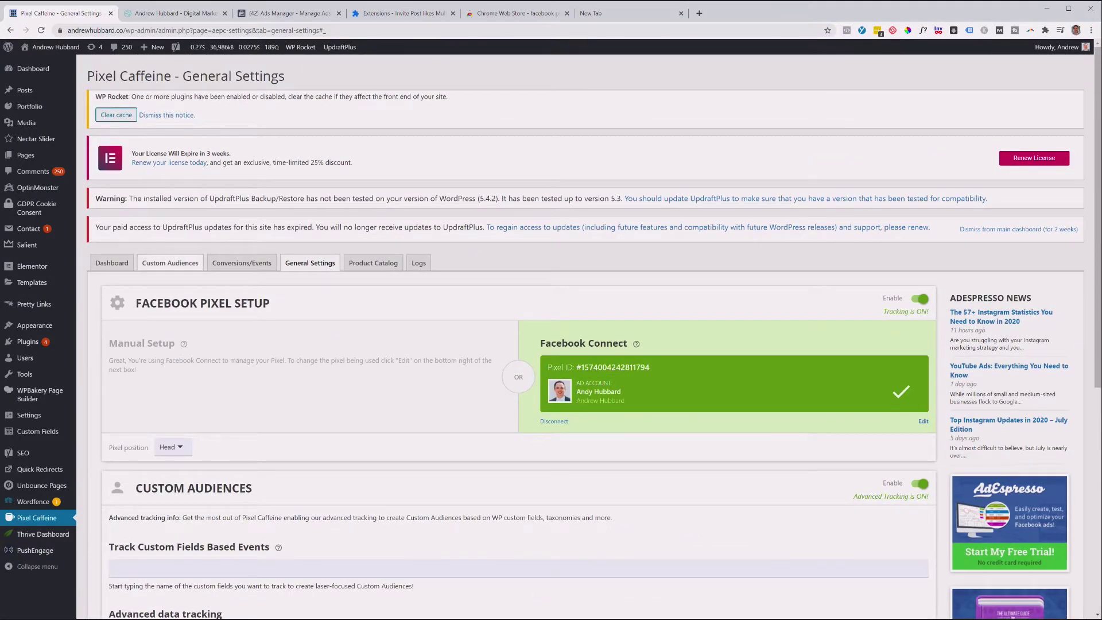
# Open Pixel Caffeine's Conversions/Events tab, then the live site's 7 Facebook Advertising Tactics popup.
pyautogui.click(242, 263)
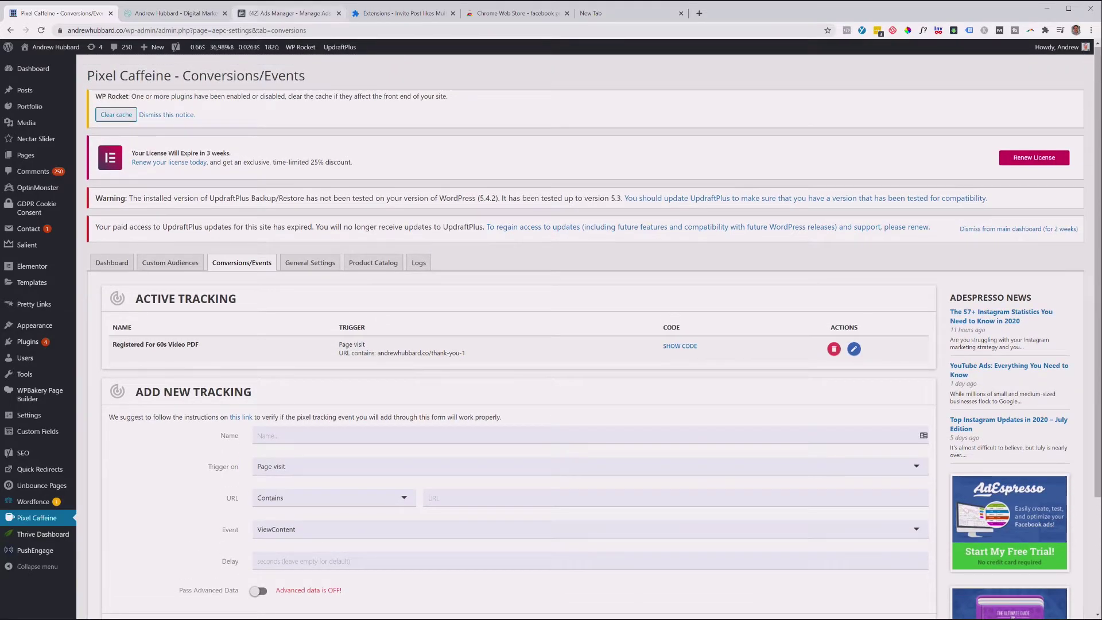
pyautogui.click(172, 13)
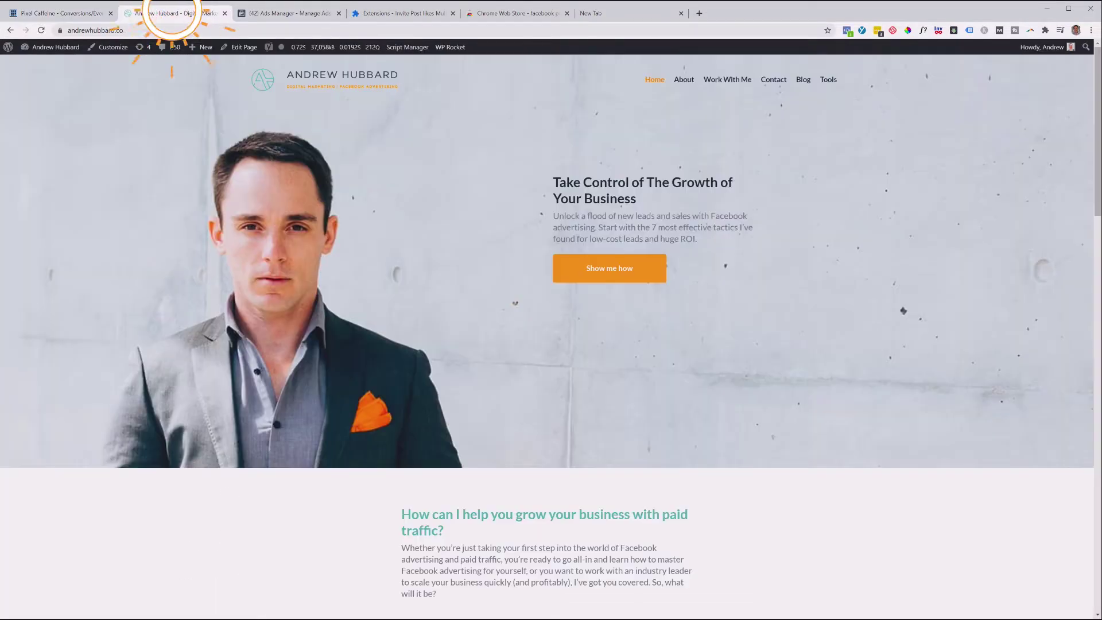
pyautogui.moveTo(554, 182); pyautogui.dragTo(652, 227)
pyautogui.click(610, 268)
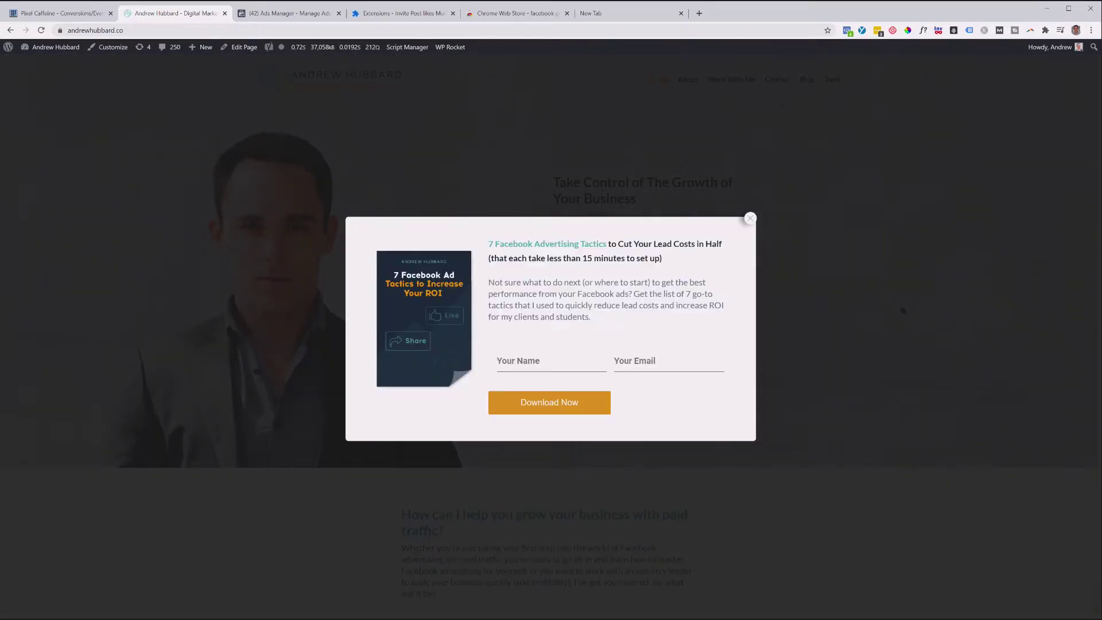
# Fill in the popup's name and e-mail fields and submit the opt-in form.
pyautogui.write('Andrew')
pyautogui.press('Tab')
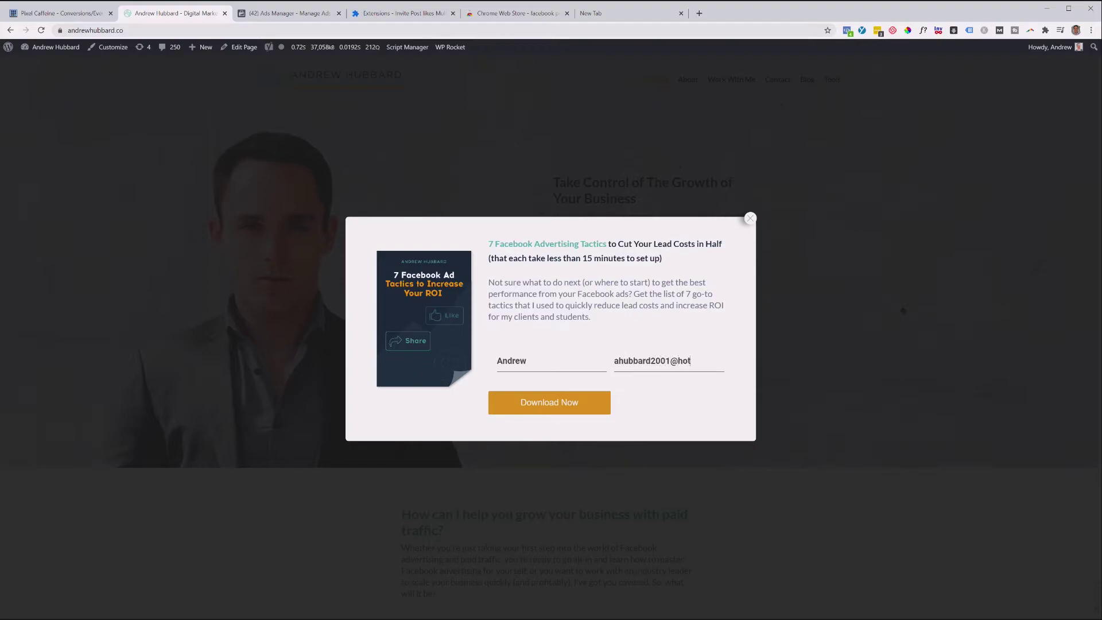
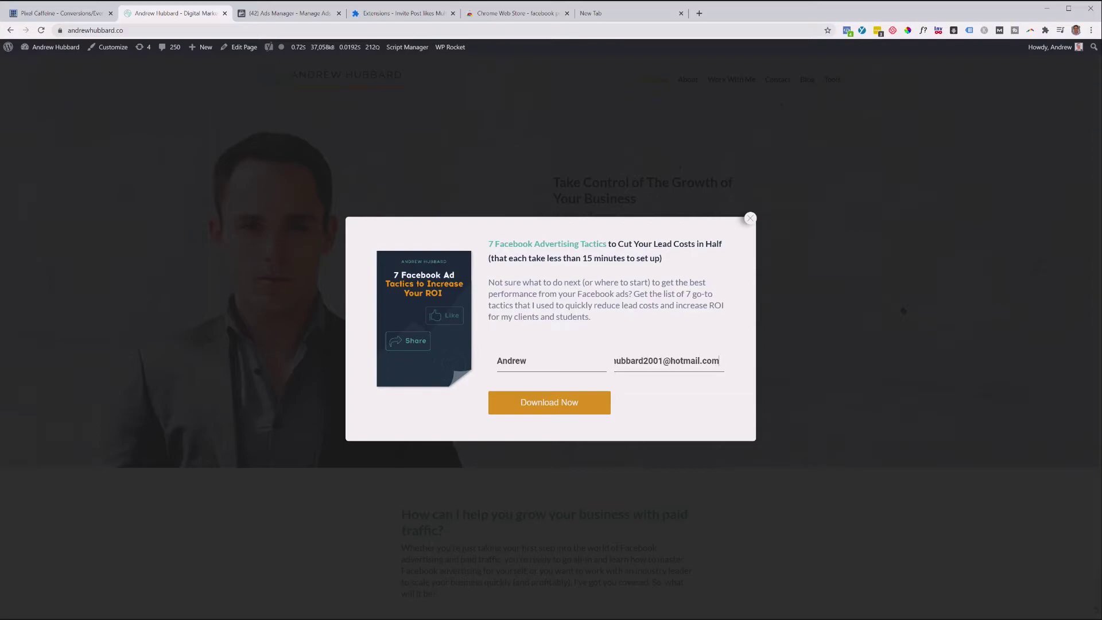
pyautogui.click(567, 401)
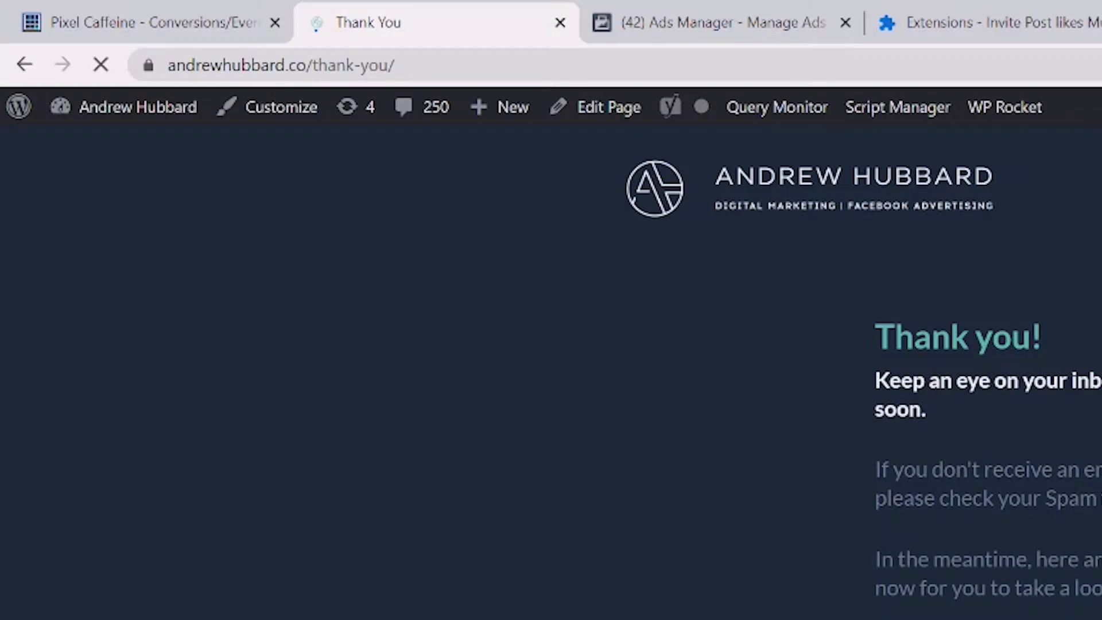
# Copy the thank-you page URL from the address bar and return to Pixel Caffeine.
pyautogui.click(282, 65)
pyautogui.click(372, 65)
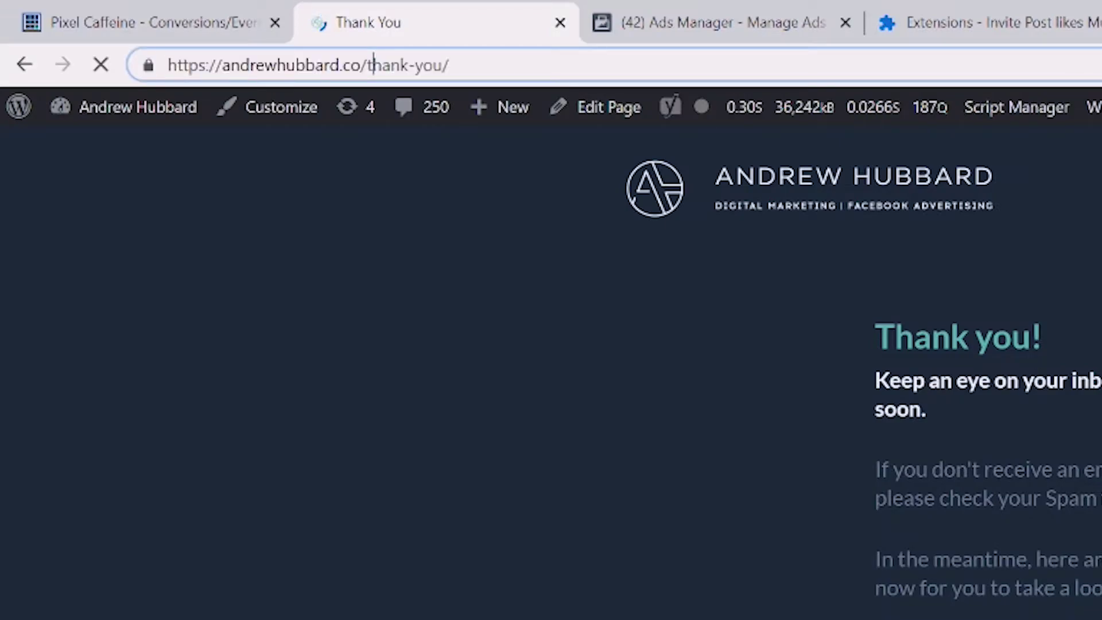
pyautogui.moveTo(442, 64); pyautogui.dragTo(222, 65)
pyautogui.hotkey('ctrl', 'c')
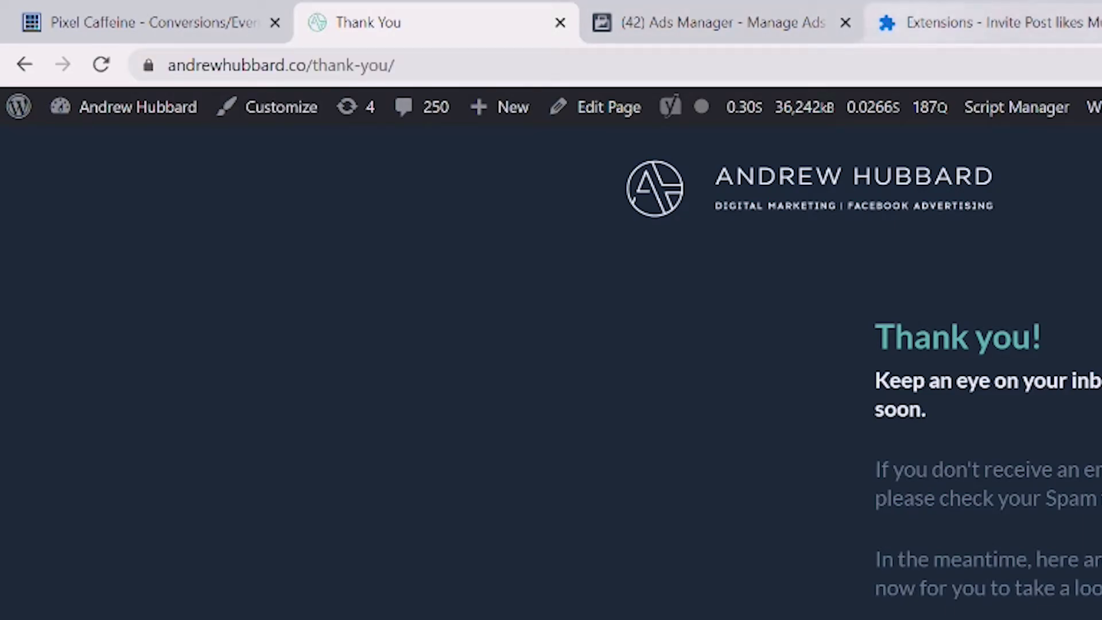
pyautogui.click(149, 23)
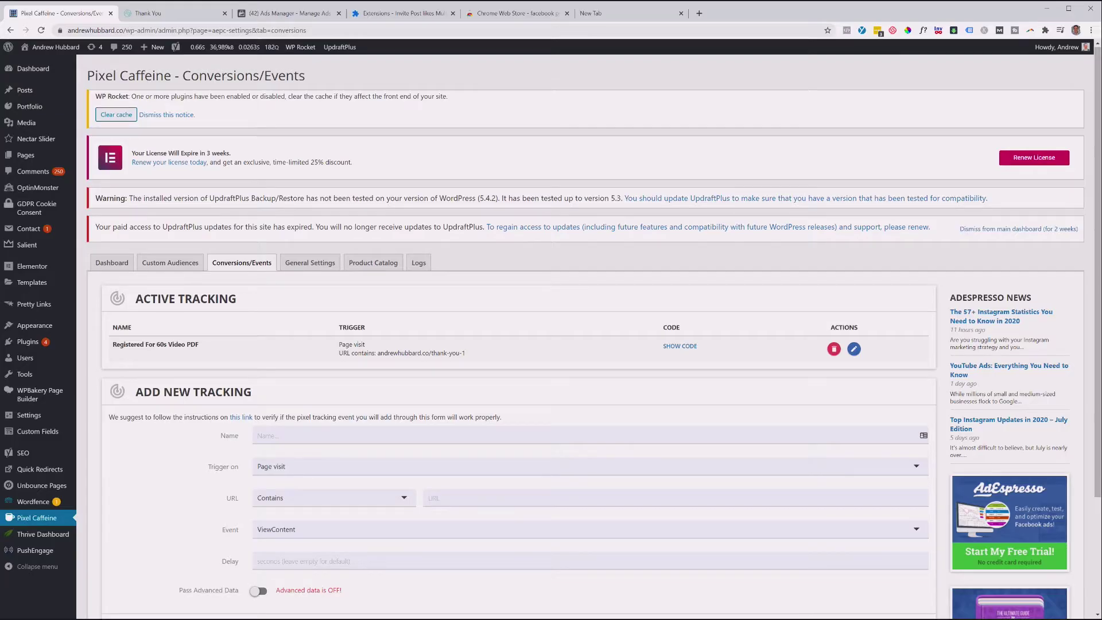
# Name the new tracking 'Downloaded 7 Steps PDF' and paste the thank-you URL as its match value.
pyautogui.scroll(-1, 594, 332)
pyautogui.scroll(-1, 593, 336)
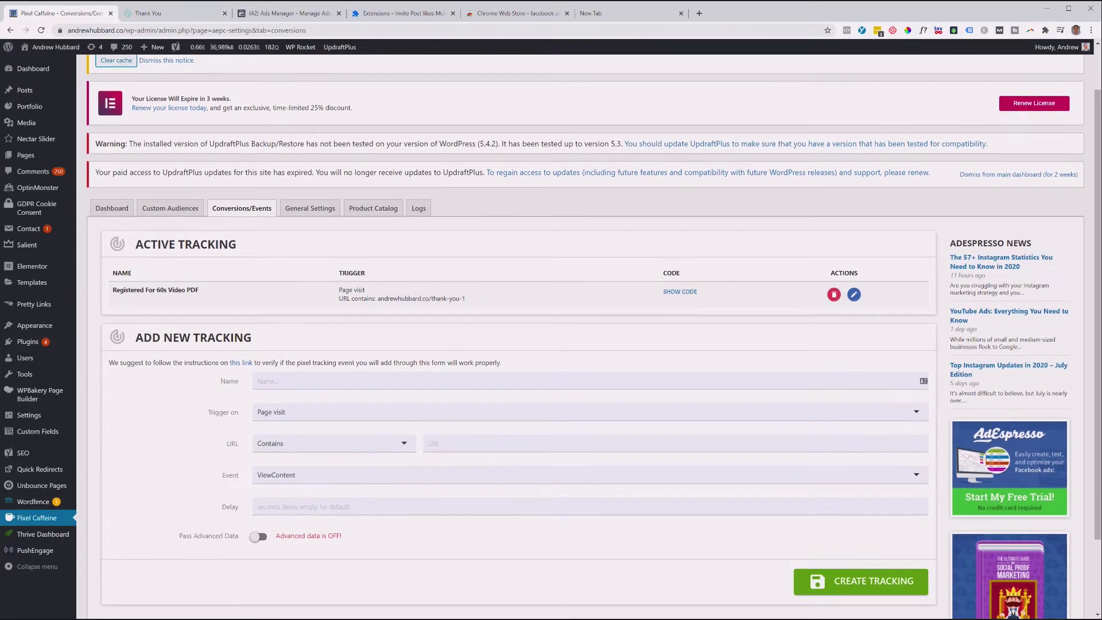
pyautogui.click(258, 340)
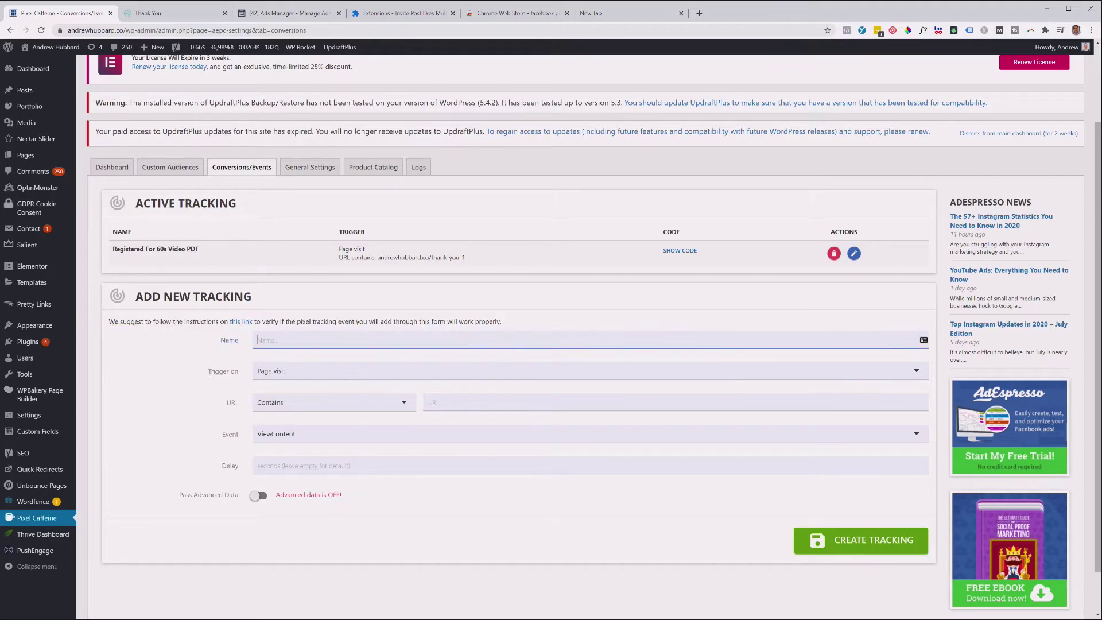
pyautogui.write('Downlo')
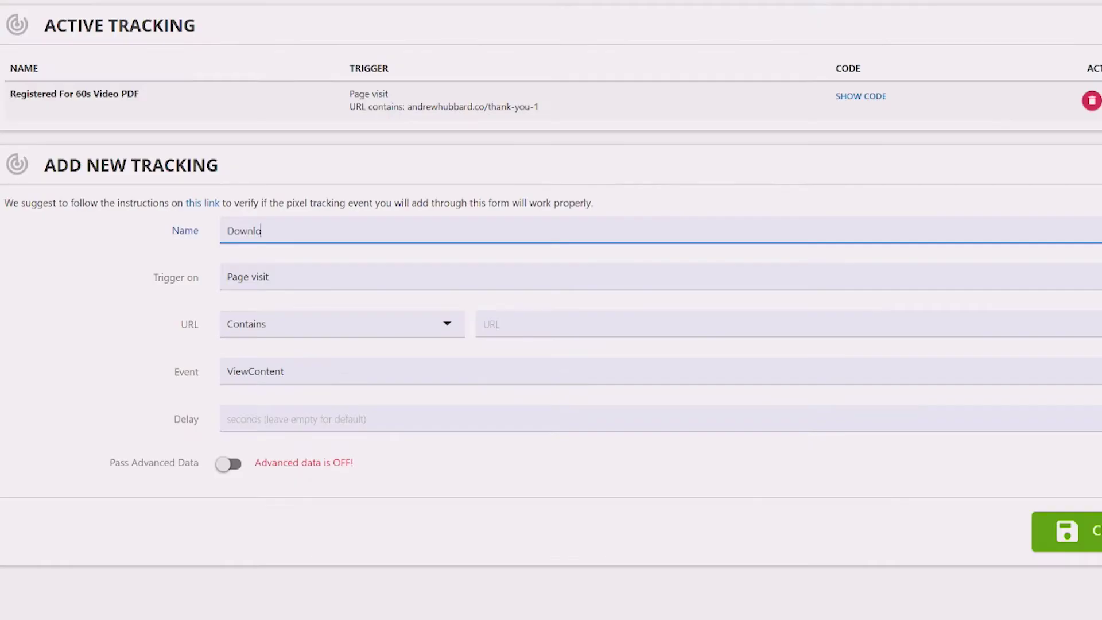
pyautogui.write('aded 7 Steps PDF')
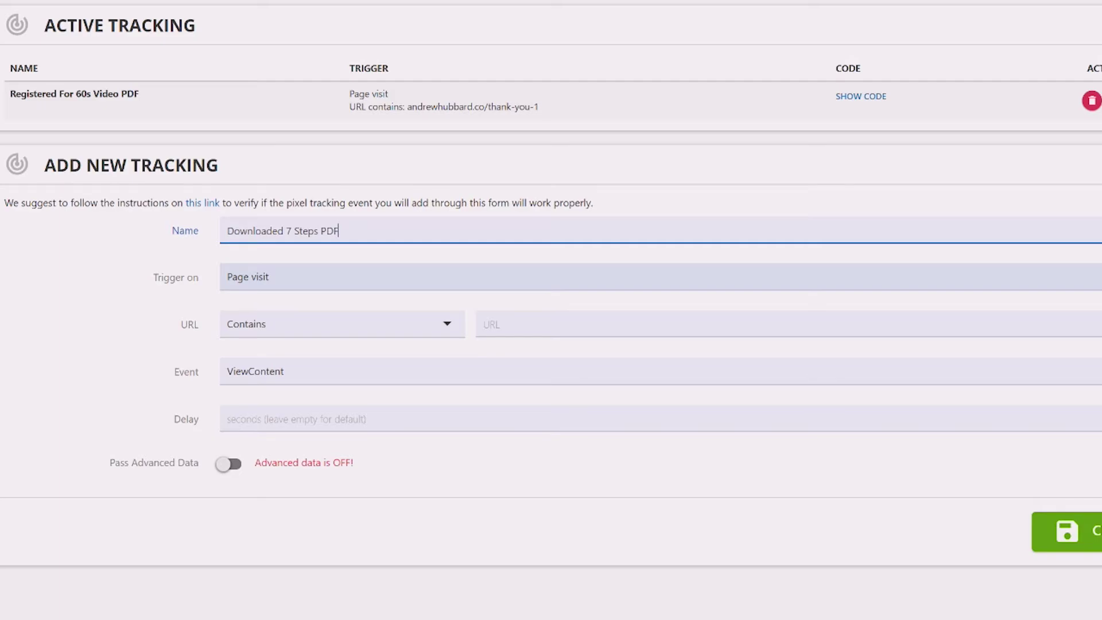
pyautogui.click(574, 324)
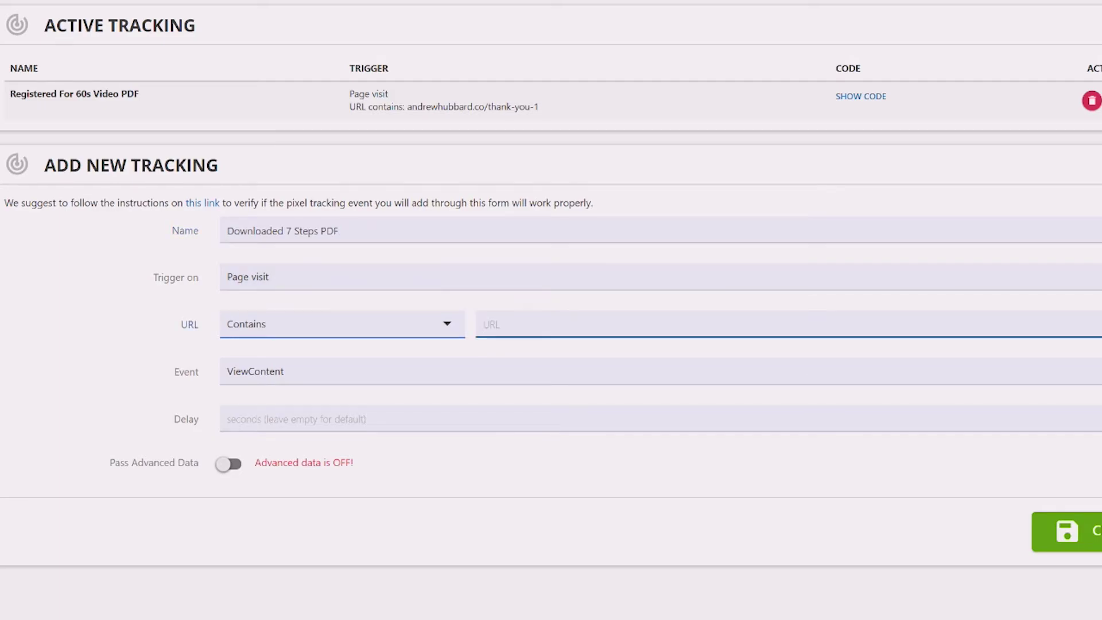
pyautogui.hotkey('ctrl', 'v')
pyautogui.moveTo(483, 324); pyautogui.dragTo(604, 325)
pyautogui.click(615, 324)
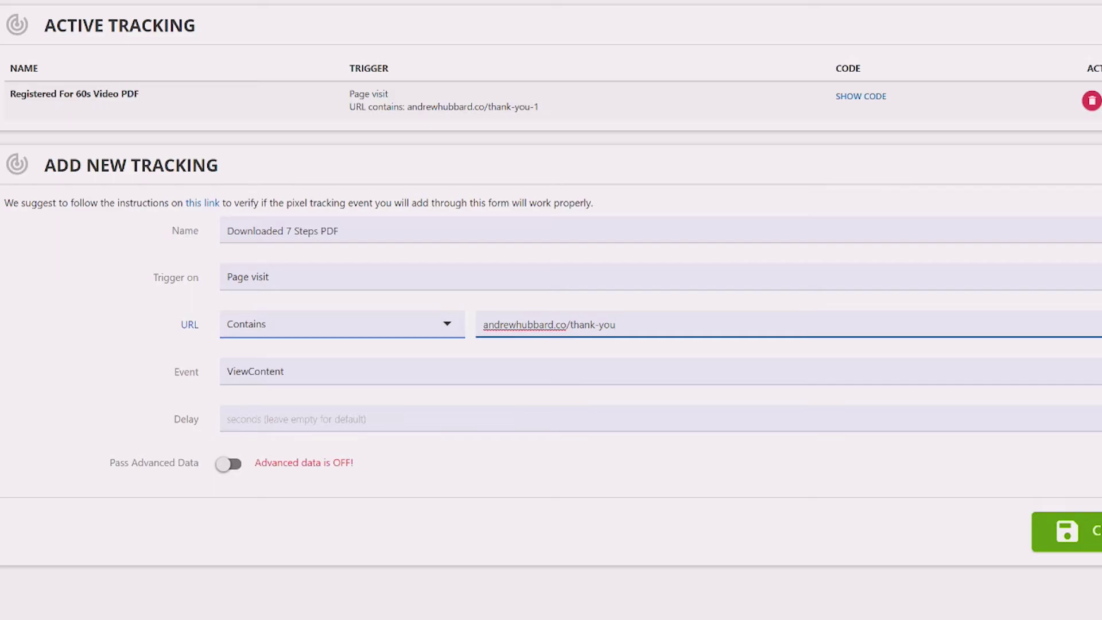
# Choose Lead as the conversion event and create the tracking.
pyautogui.press('Tab')
pyautogui.press('Return')
pyautogui.press('Down')
pyautogui.press('Down')
pyautogui.press('Down')
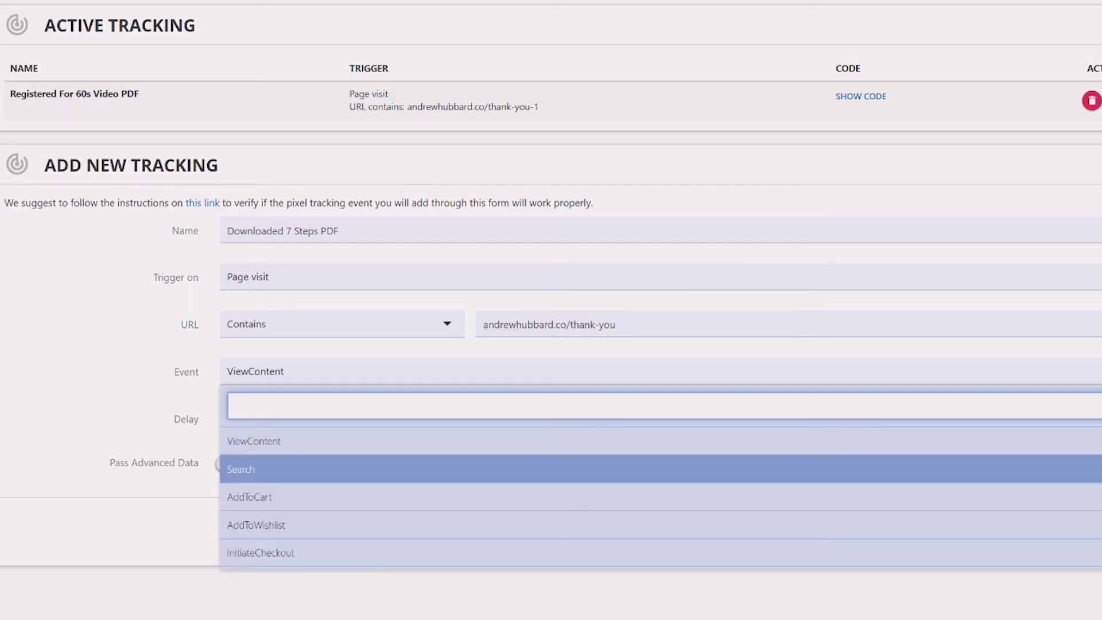
pyautogui.press('Down')
pyautogui.press('Down')
pyautogui.press('Down')
pyautogui.press('Down')
pyautogui.press('Return')
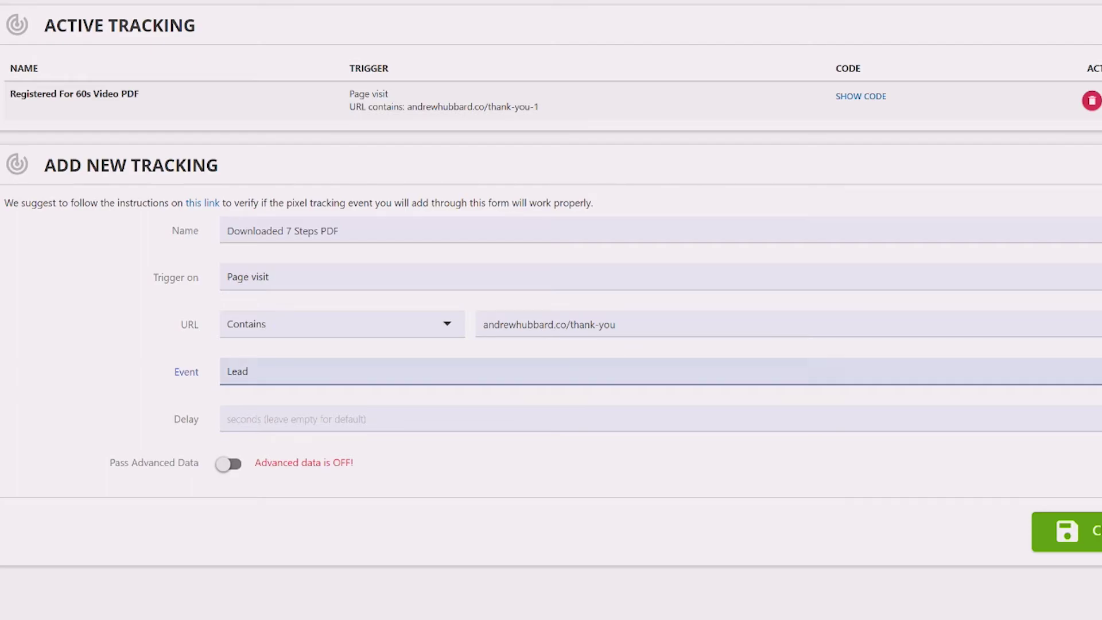
pyautogui.hotkey('shift', 'Tab')
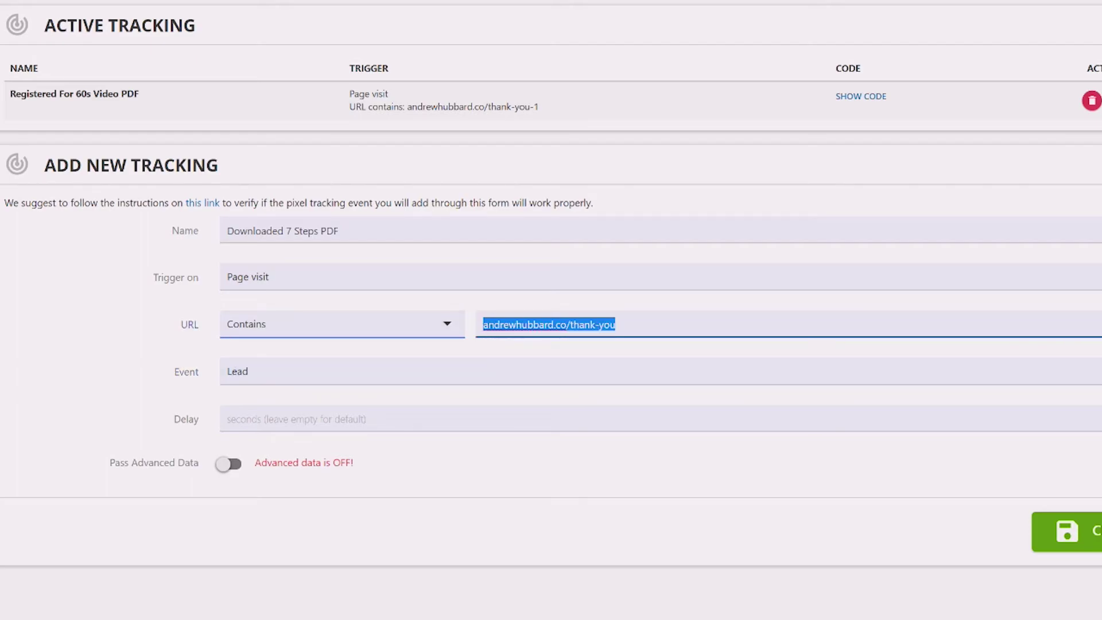
pyautogui.press('End')
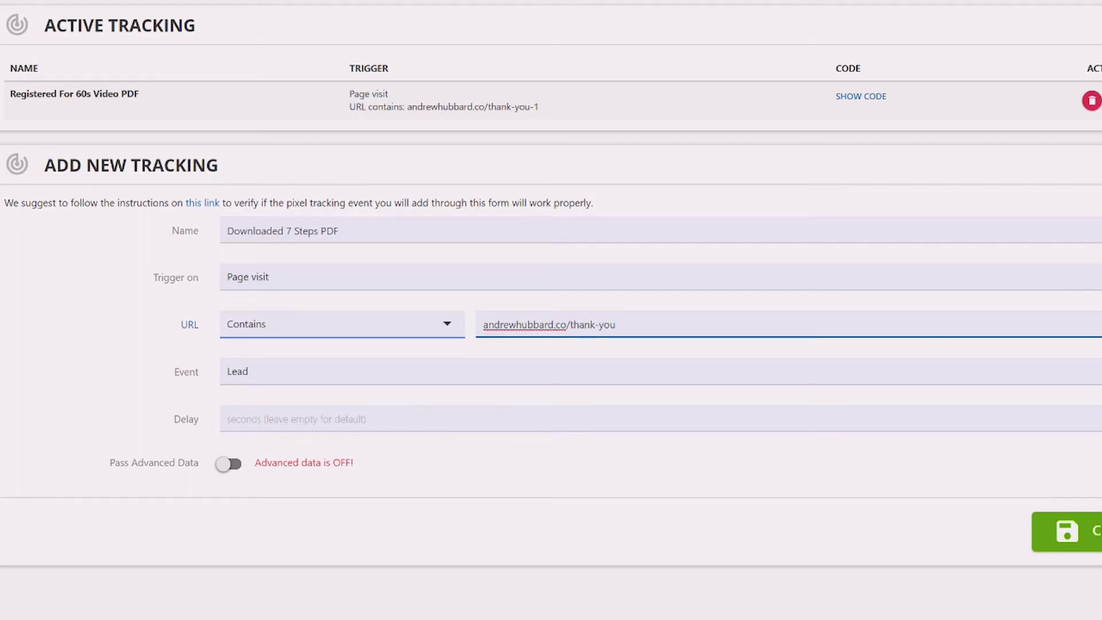
pyautogui.click(554, 324)
pyautogui.click(1078, 530)
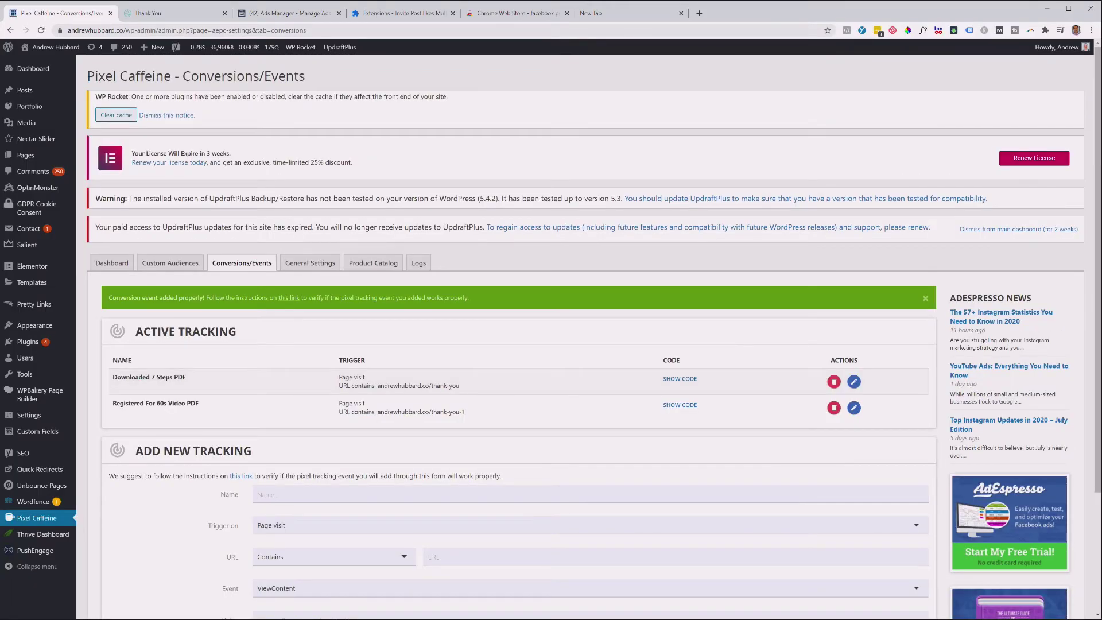
# Reload the /thank-you/ page in its browser tab so the new Lead tracking takes effect.
pyautogui.hotkey('ctrl', 'Tab')
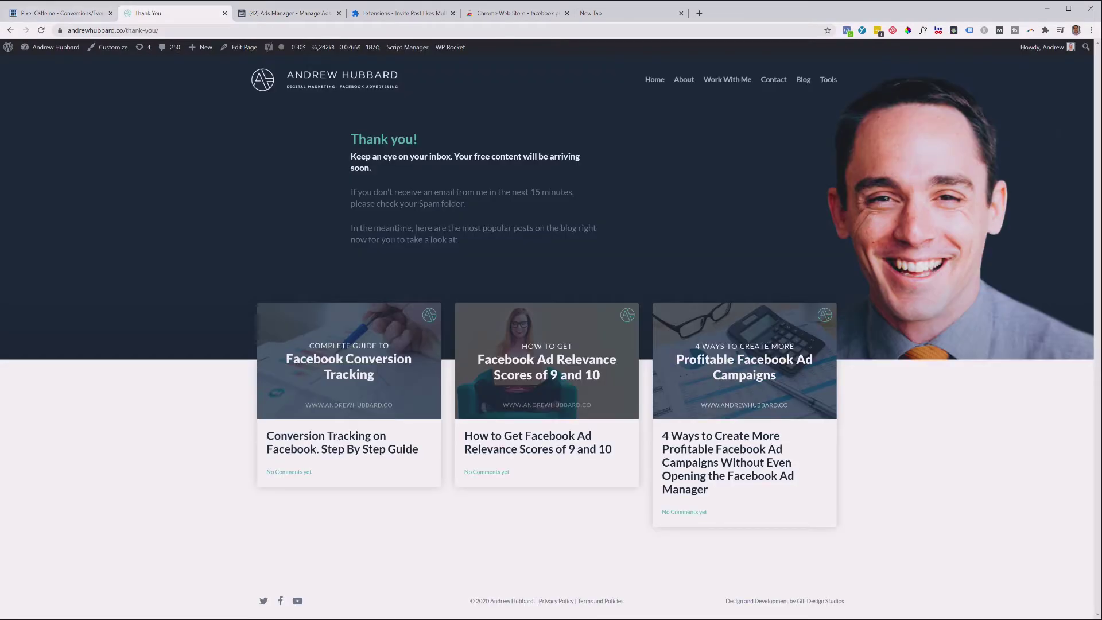
pyautogui.press('F5')
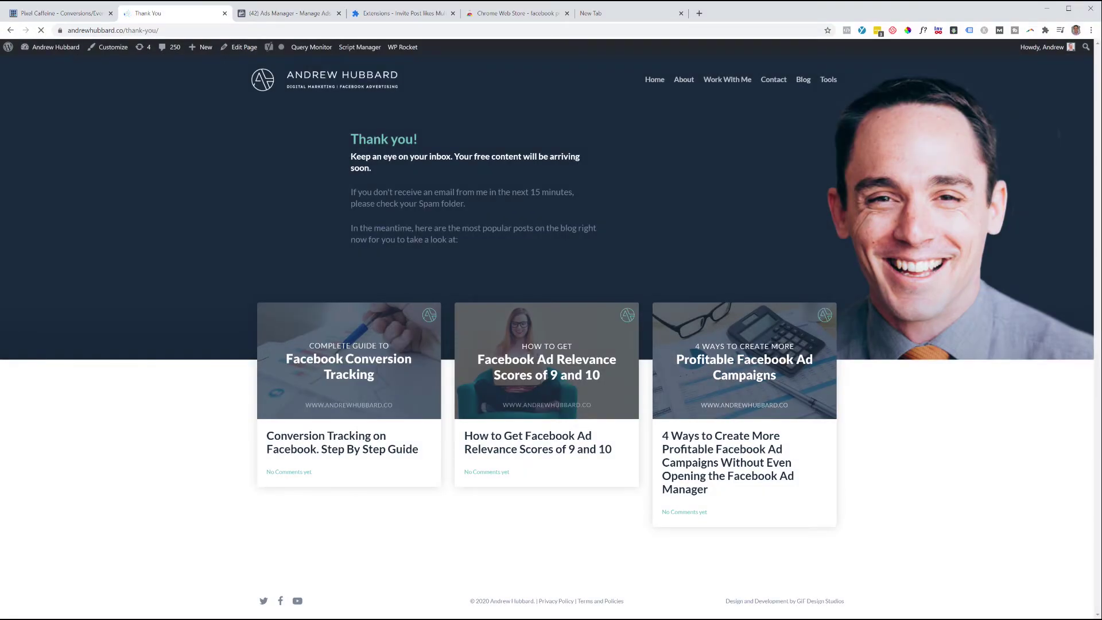